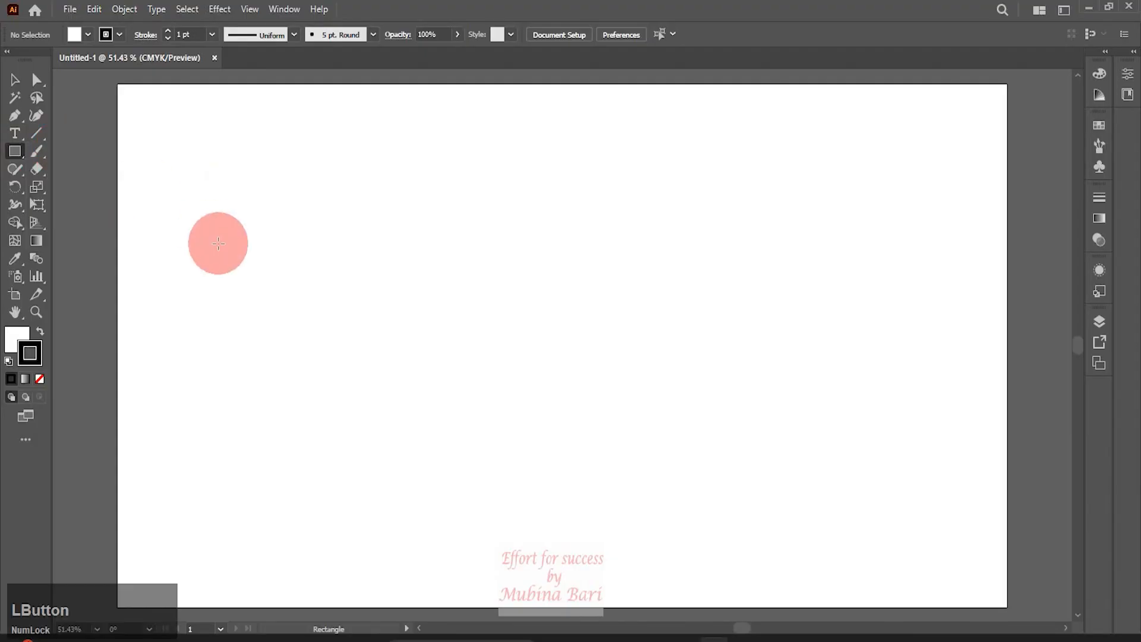
Draw a square about 80 px wide, fill it dark blue and set its stroke to none
{"action": "left_click_drag", "start_coordinate": [221, 244], "coordinate": [305, 333]}
{"action": "left_click", "coordinate": [87, 34]}
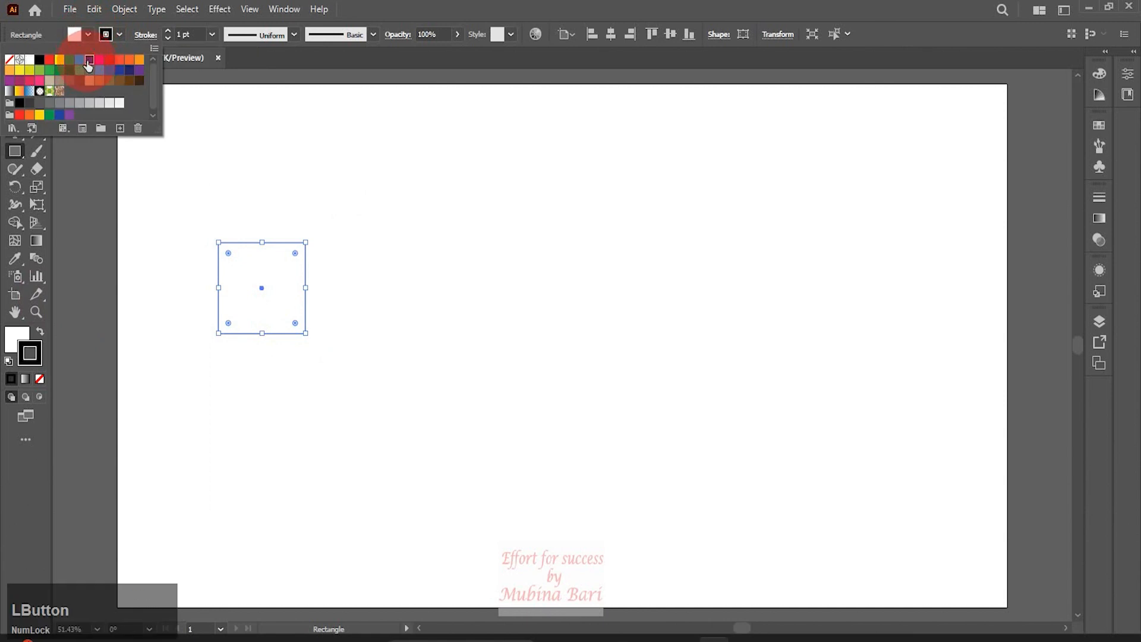
{"action": "left_click", "coordinate": [90, 60]}
{"action": "left_click", "coordinate": [118, 36]}
{"action": "left_click", "coordinate": [118, 35]}
{"action": "left_click", "coordinate": [9, 60]}
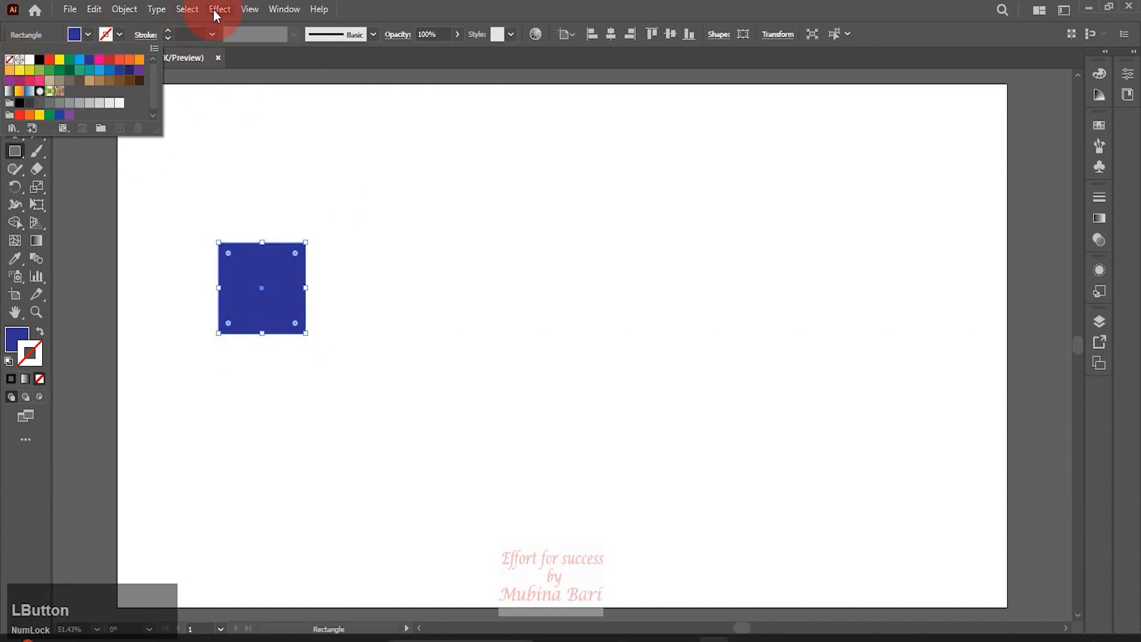
Apply the 3D and Materials effect to the square and set its 3D type to Extrude
{"action": "left_click", "coordinate": [212, 12]}
{"action": "left_click", "coordinate": [217, 10]}
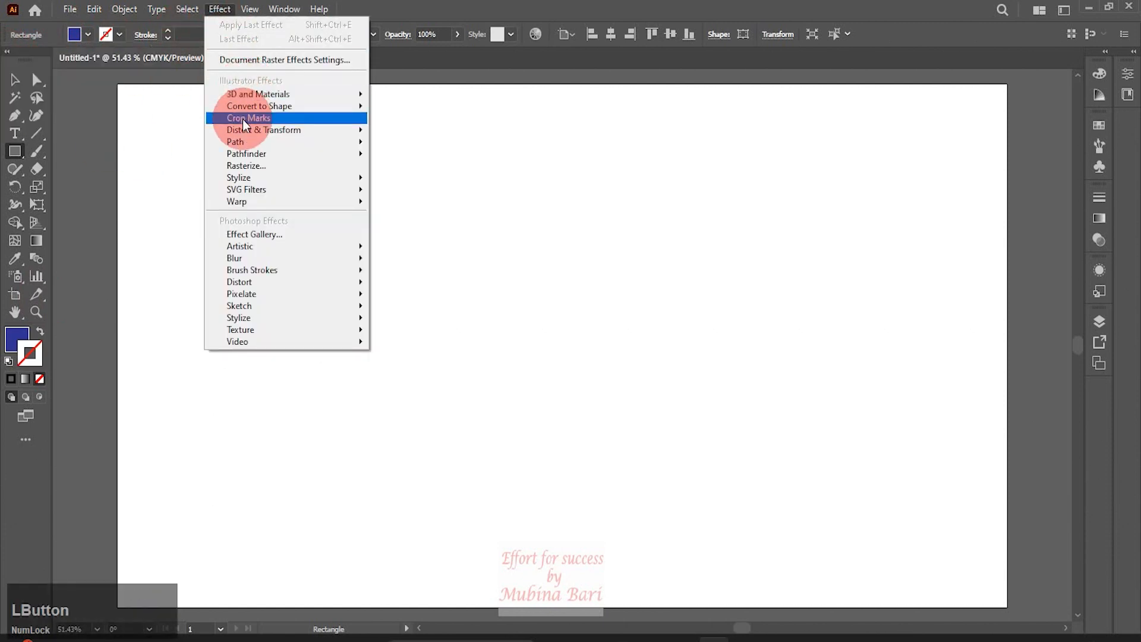
{"action": "mouse_move", "coordinate": [309, 93]}
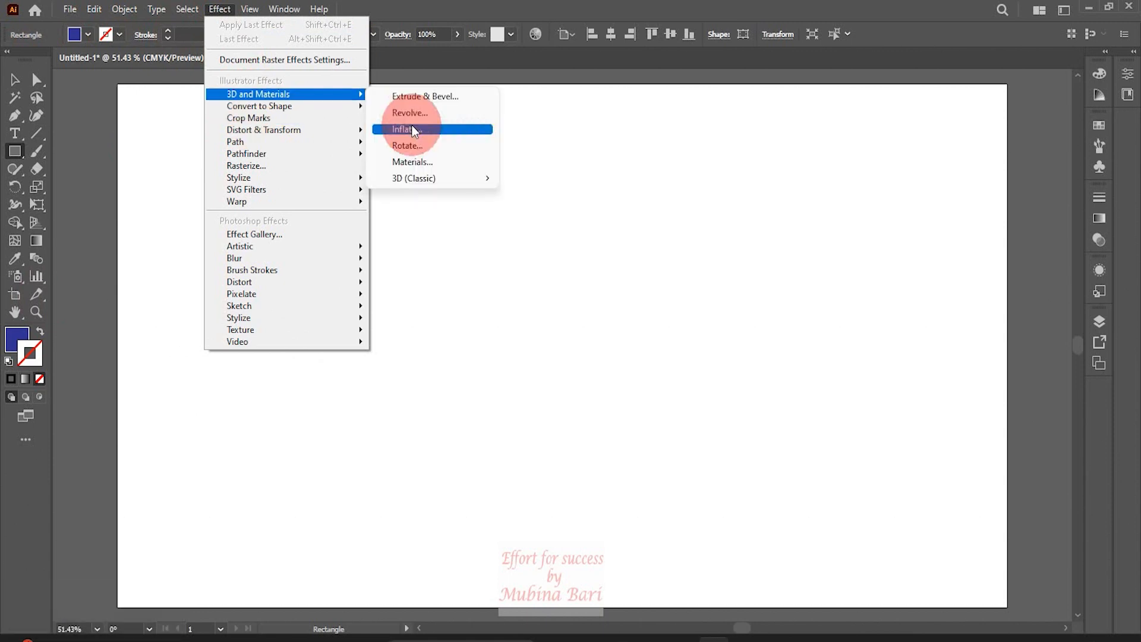
{"action": "left_click", "coordinate": [416, 160]}
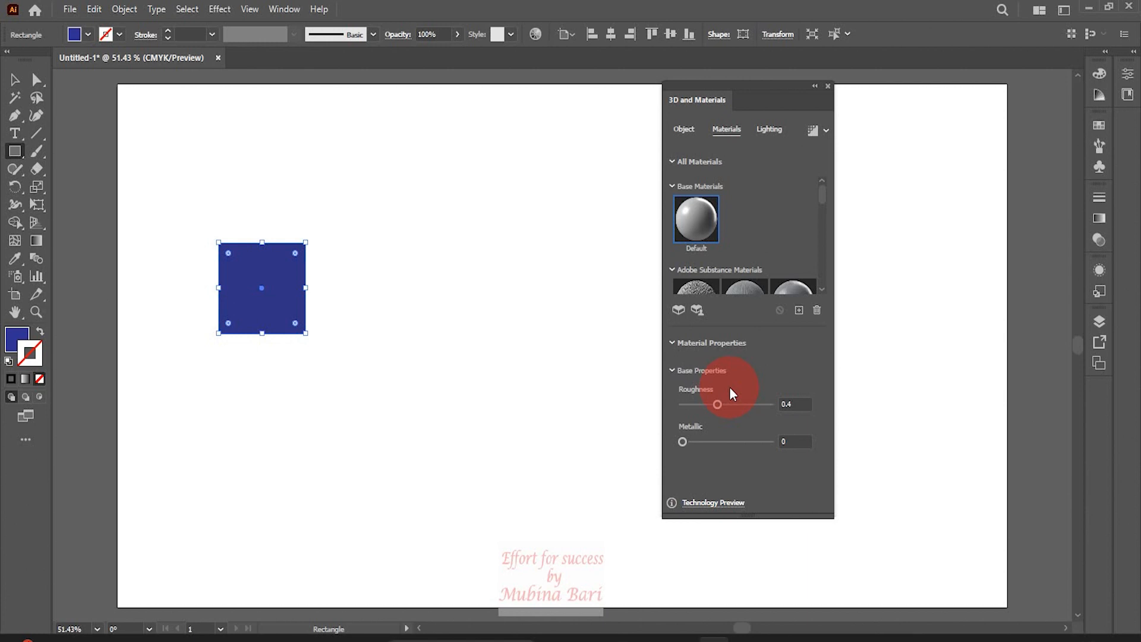
{"action": "left_click", "coordinate": [684, 130]}
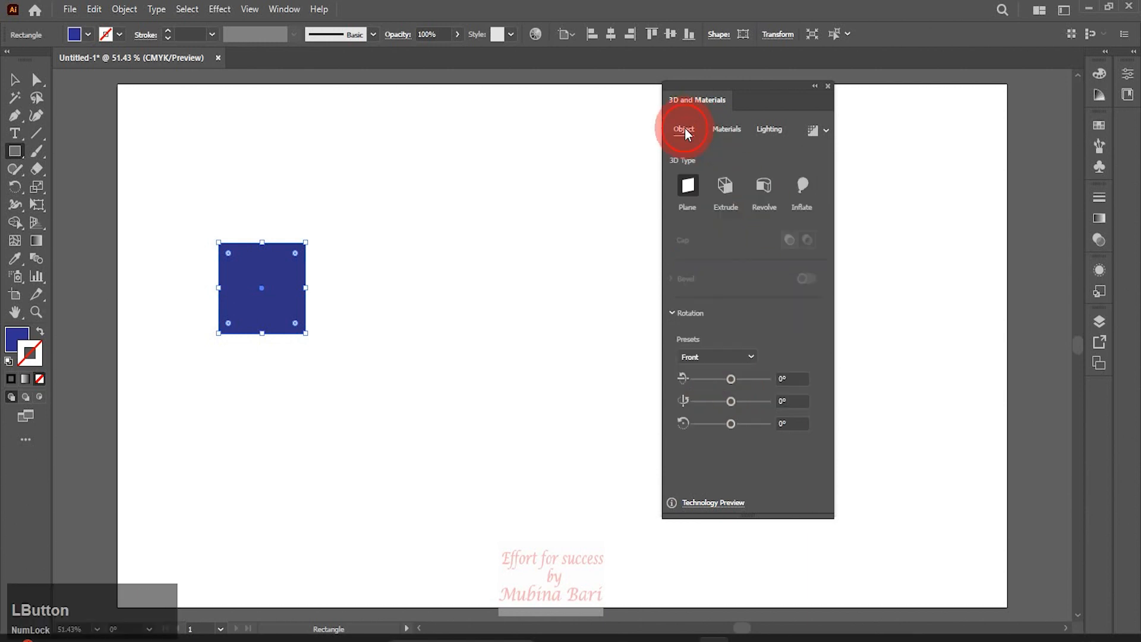
{"action": "left_click", "coordinate": [725, 183]}
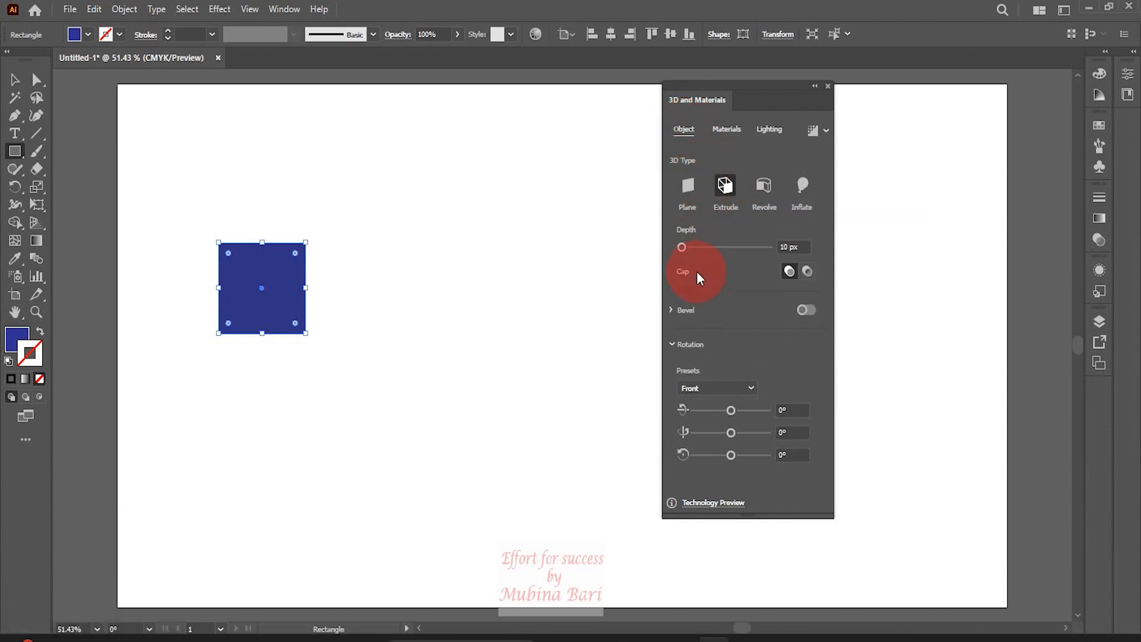
{"action": "left_click", "coordinate": [720, 184]}
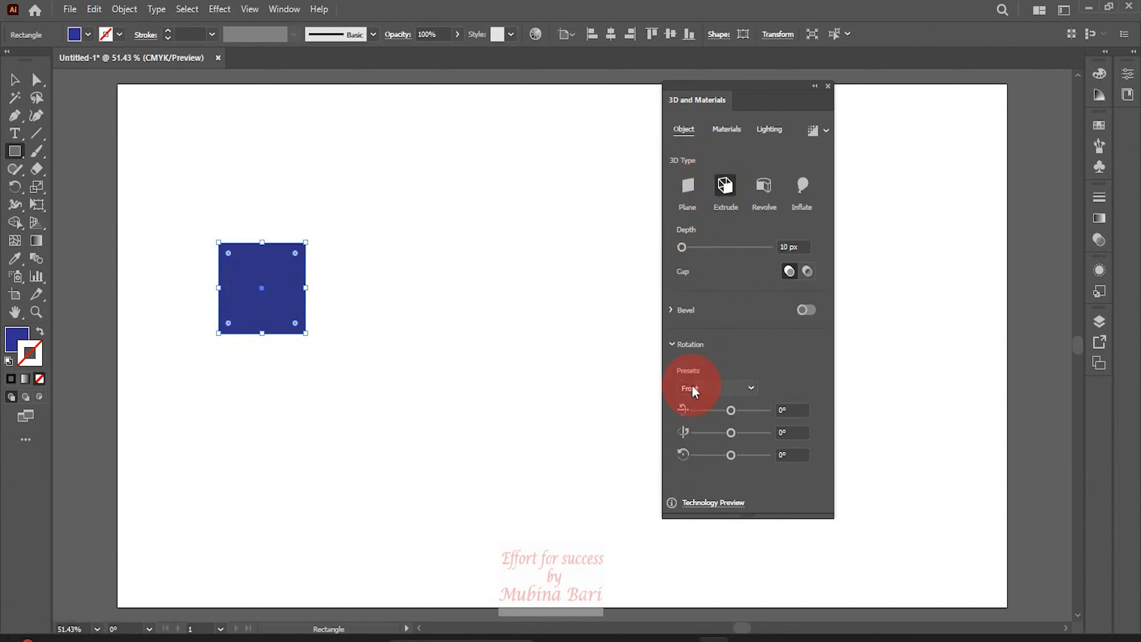
Set the rotation preset to Isometric Right and the extrusion depth to 188 px
{"action": "left_click", "coordinate": [748, 387]}
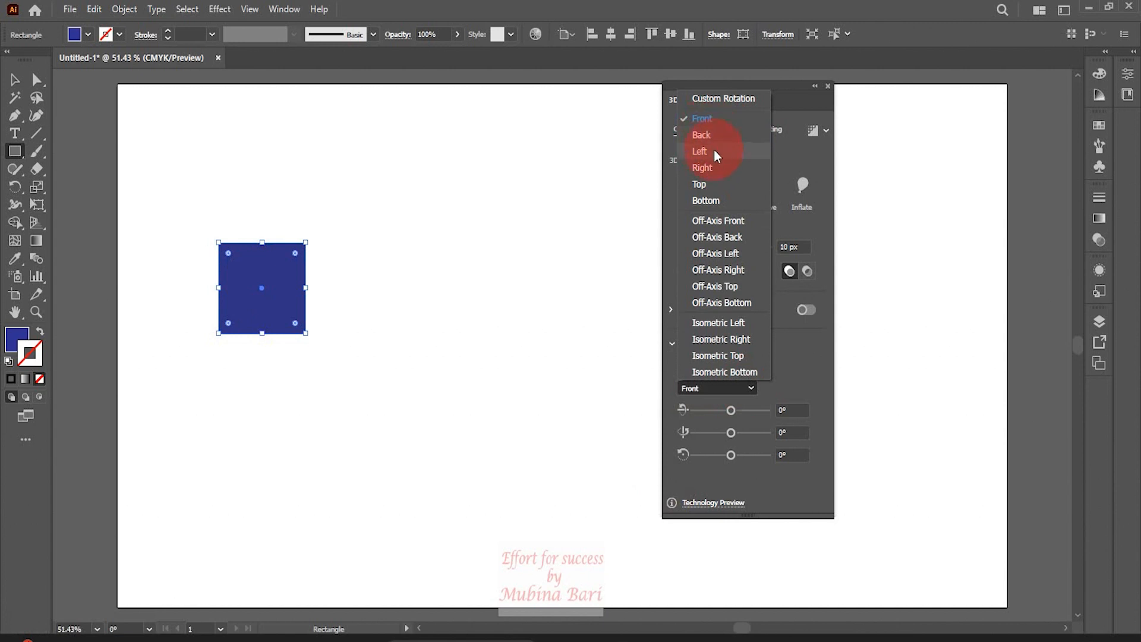
{"action": "left_click", "coordinate": [706, 340]}
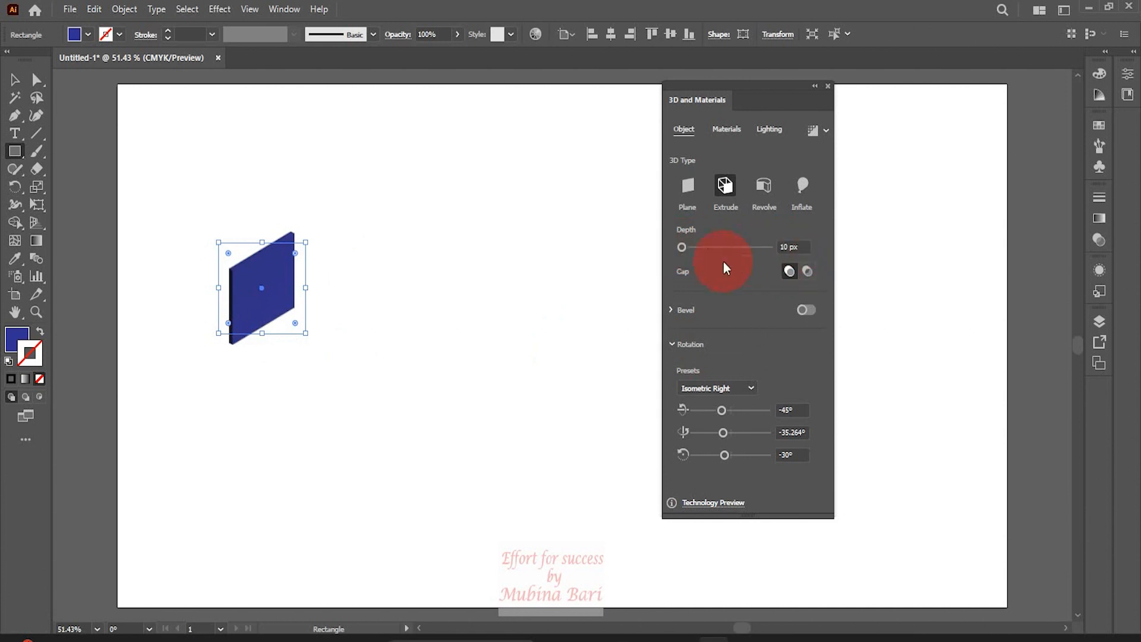
{"action": "left_click_drag", "start_coordinate": [683, 246], "coordinate": [688, 243]}
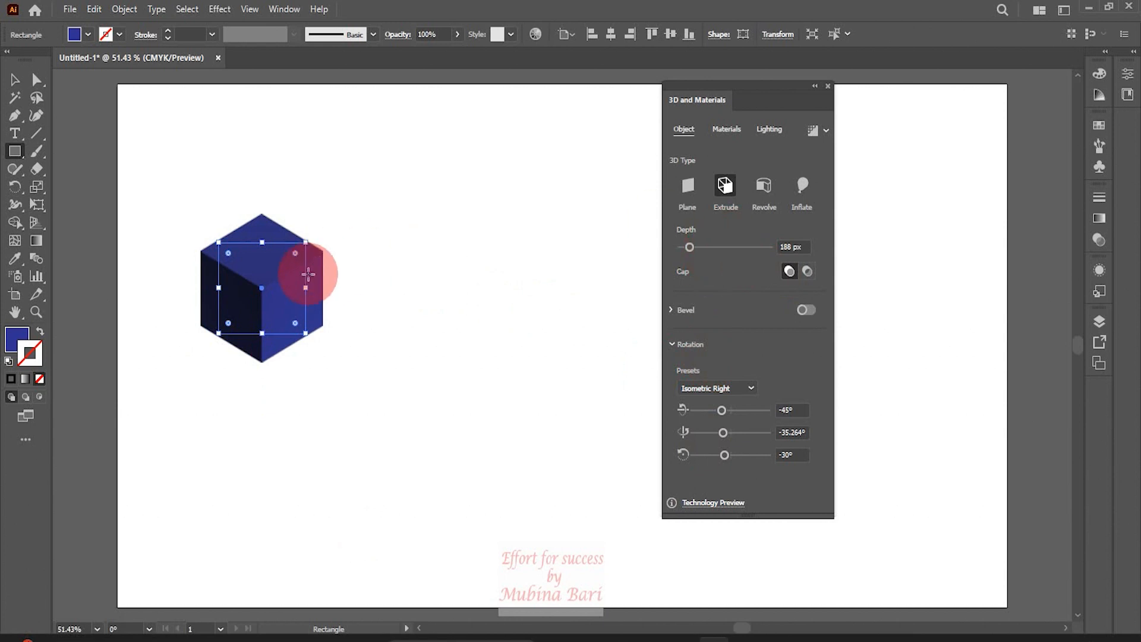
Apply the Ash Wood Parquet English material to the cube
{"action": "left_click", "coordinate": [727, 129]}
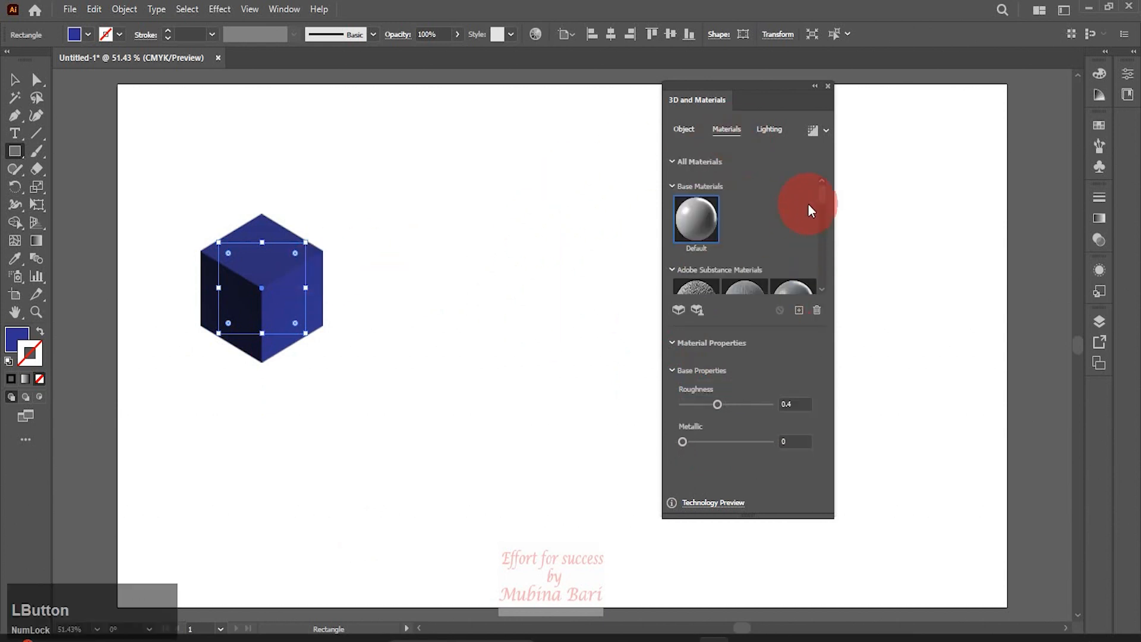
{"action": "left_click_drag", "start_coordinate": [822, 192], "coordinate": [800, 219]}
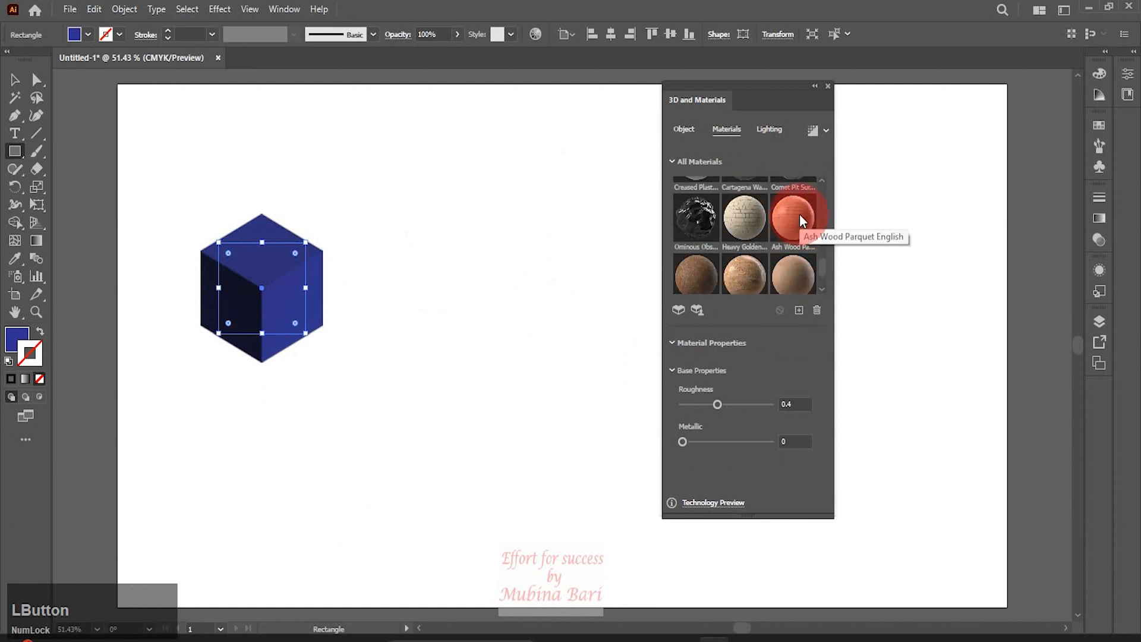
{"action": "left_click", "coordinate": [800, 215]}
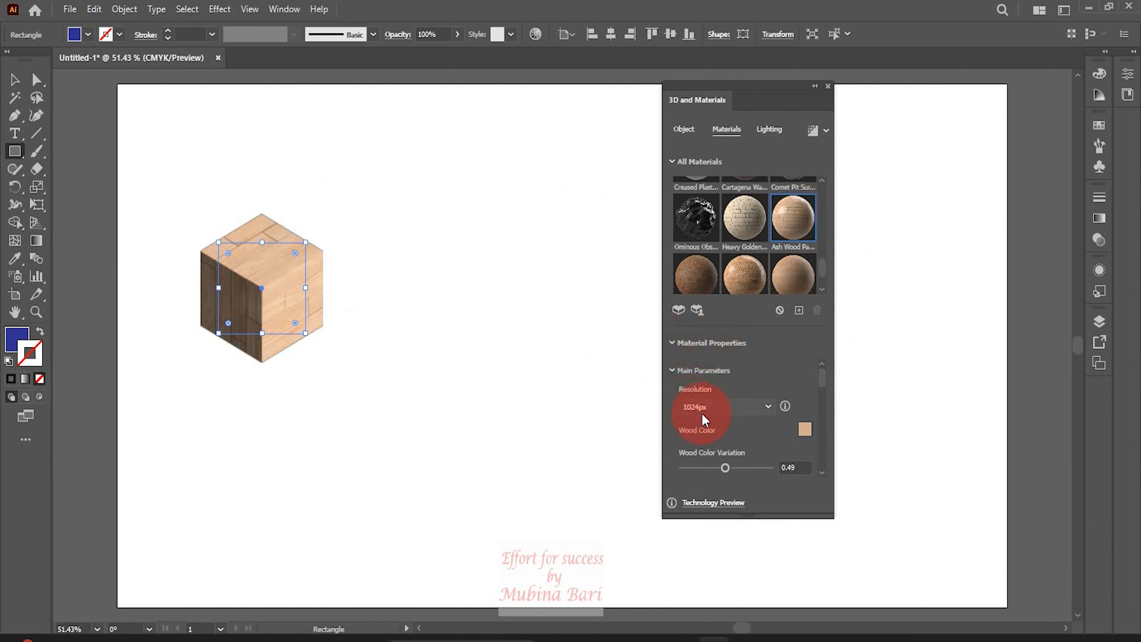
Set the material's Wood Color to AD7B55
{"action": "left_click_drag", "start_coordinate": [821, 379], "coordinate": [823, 381]}
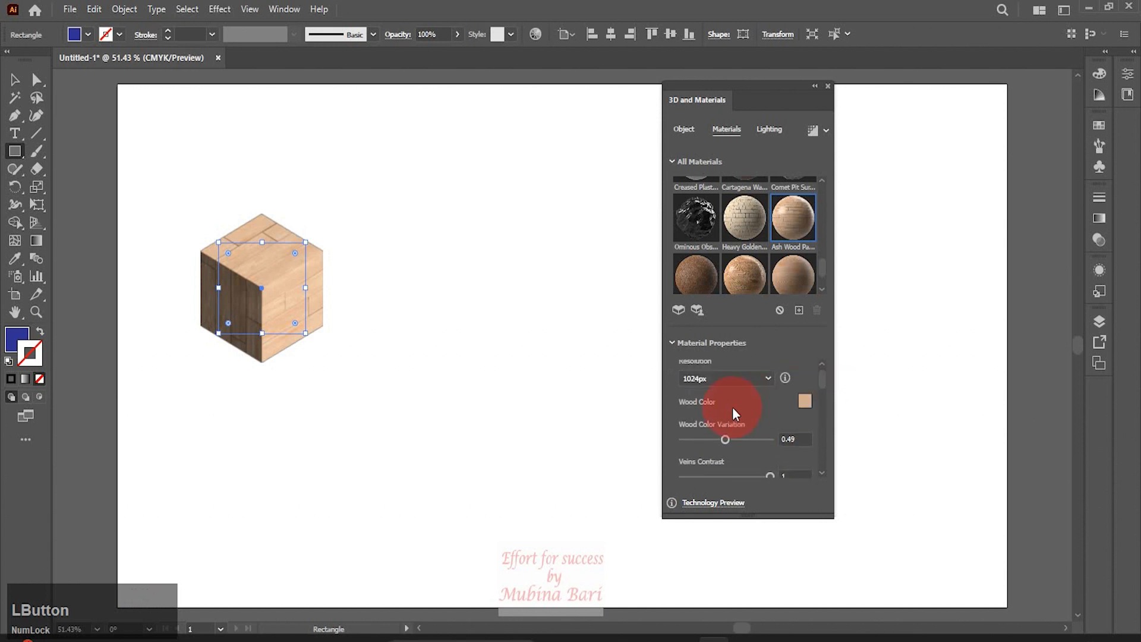
{"action": "left_click", "coordinate": [806, 398]}
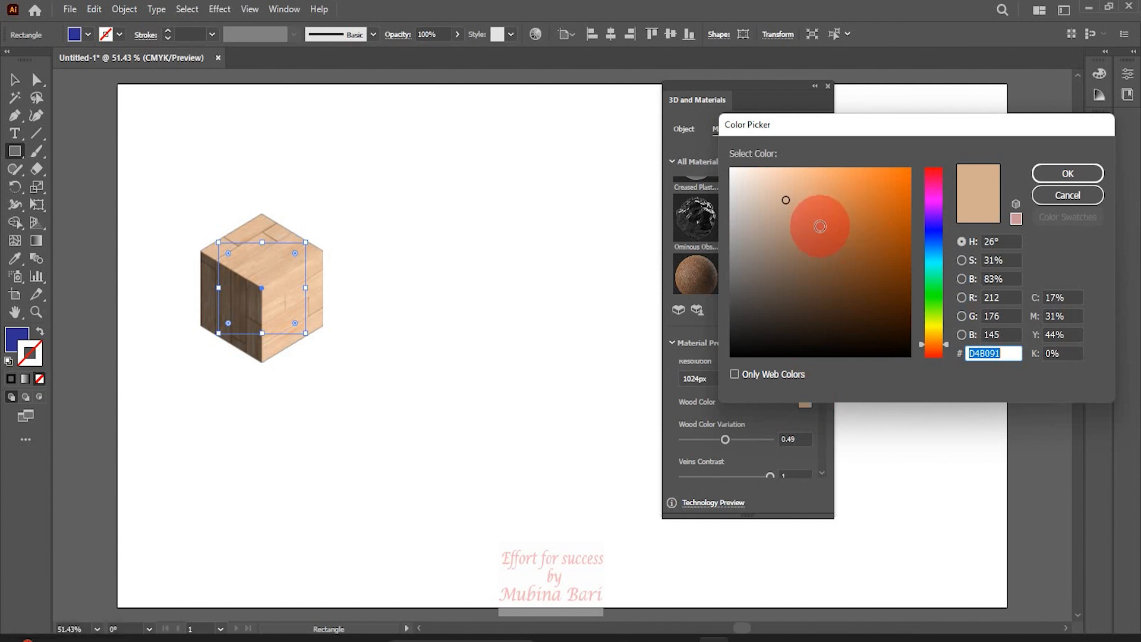
{"action": "left_click", "coordinate": [823, 228]}
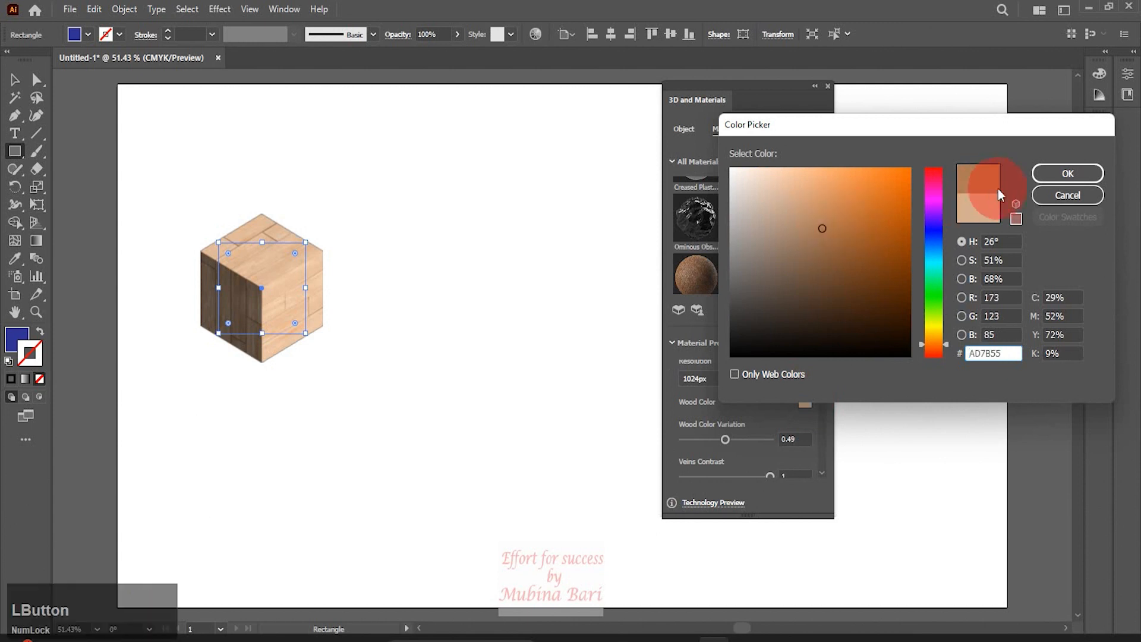
{"action": "left_click", "coordinate": [1057, 179]}
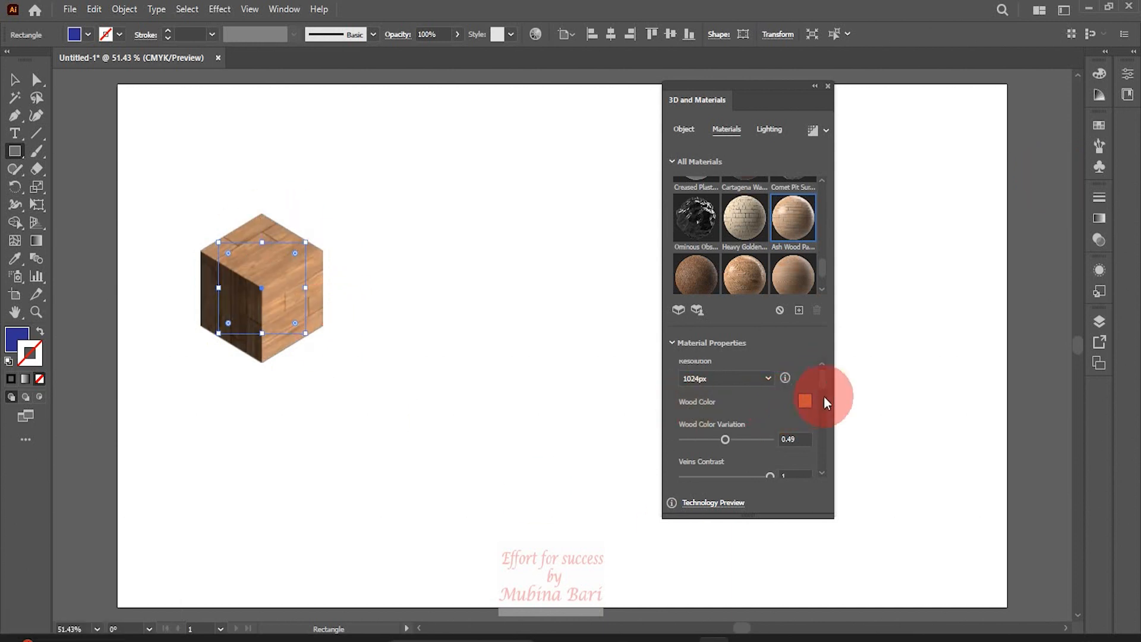
Set the material's Offset X to 171
{"action": "left_click_drag", "start_coordinate": [822, 380], "coordinate": [822, 385]}
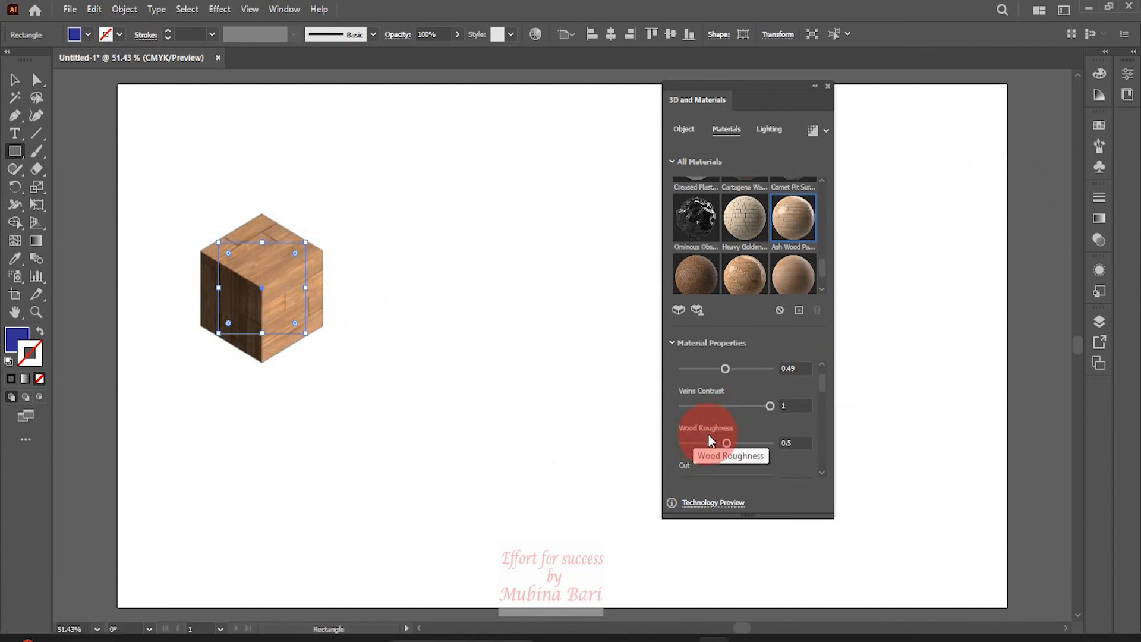
{"action": "left_click_drag", "start_coordinate": [819, 387], "coordinate": [819, 391]}
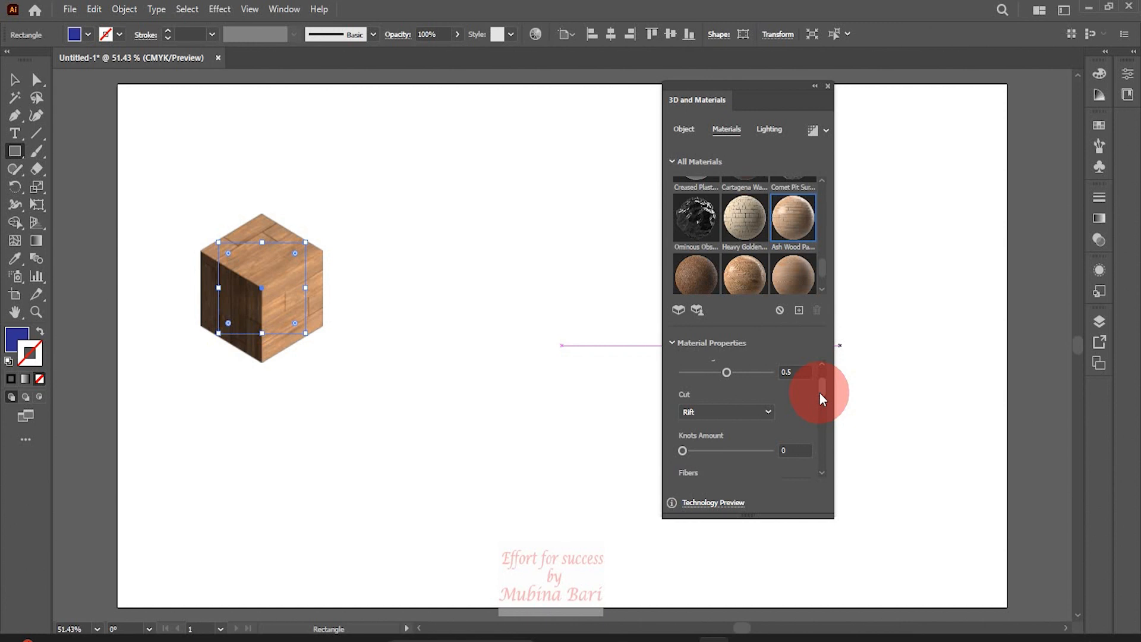
{"action": "mouse_move", "coordinate": [819, 391]}
{"action": "left_mouse_down"}
{"action": "mouse_move", "coordinate": [821, 414]}
{"action": "mouse_move", "coordinate": [823, 389]}
{"action": "left_mouse_up"}
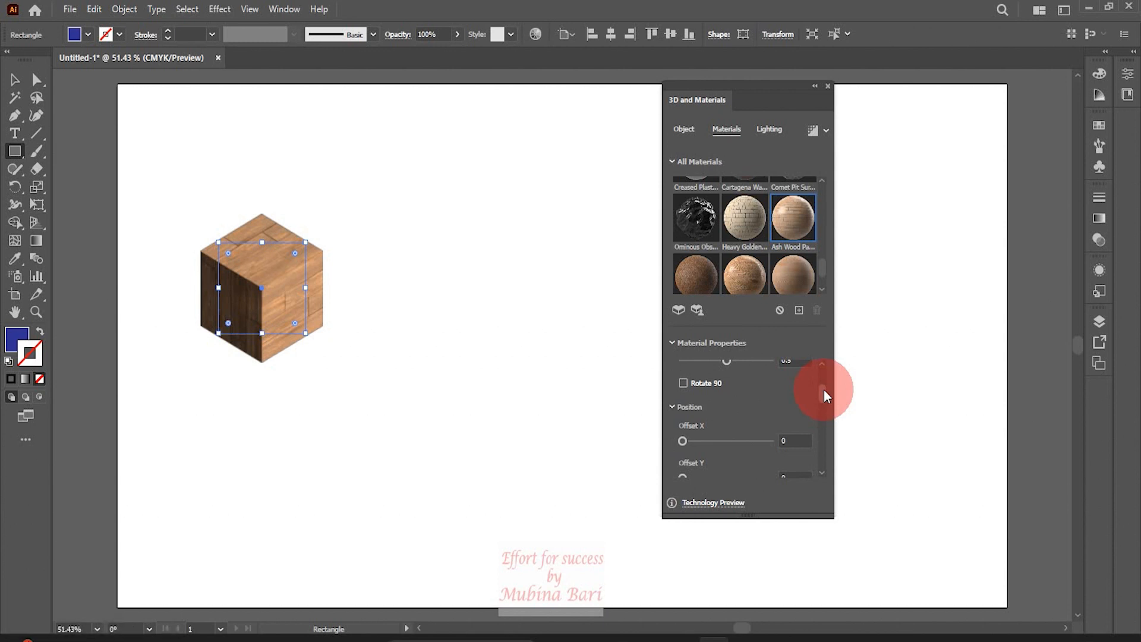
{"action": "left_click", "coordinate": [697, 441]}
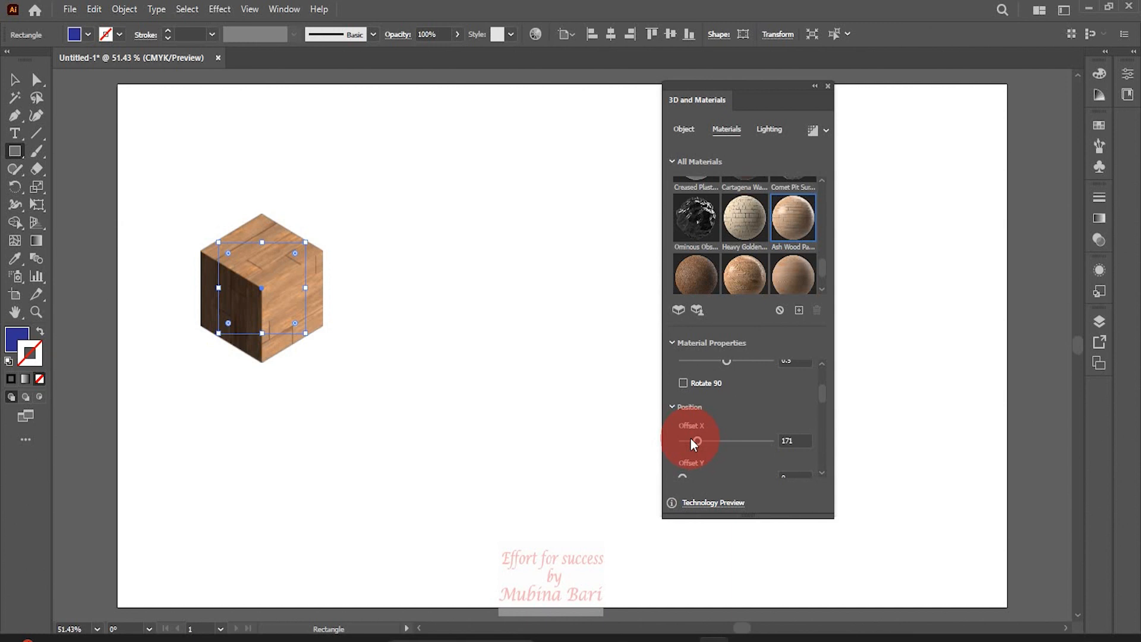
{"action": "left_click_drag", "start_coordinate": [825, 394], "coordinate": [816, 417]}
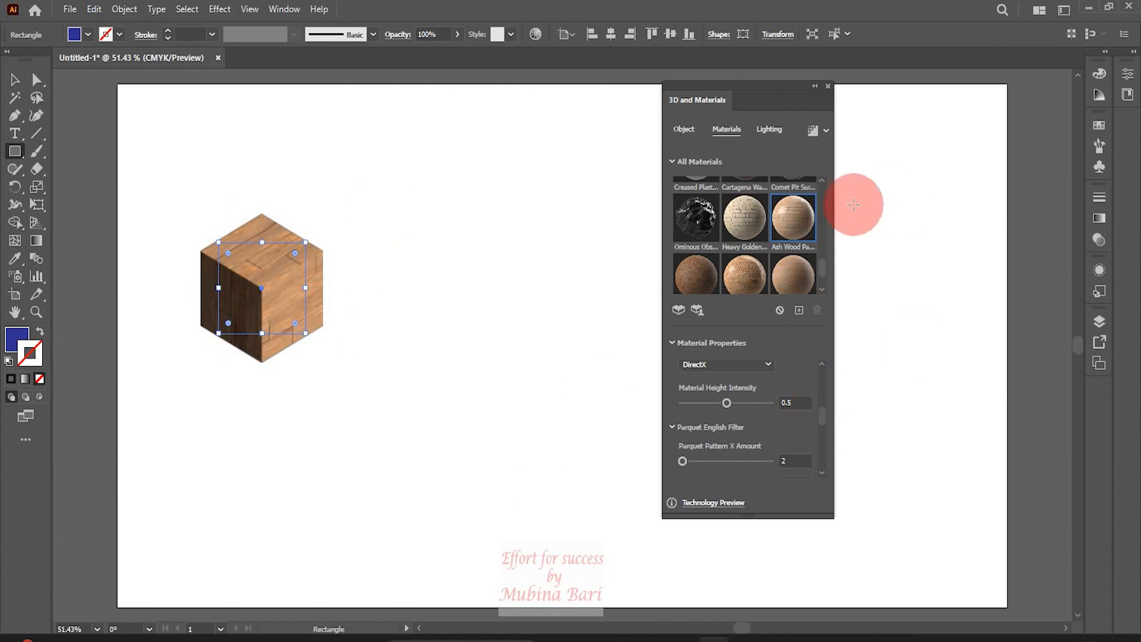
Apply the Top Left lighting preset and set the light intensity to 73%
{"action": "left_click", "coordinate": [779, 130]}
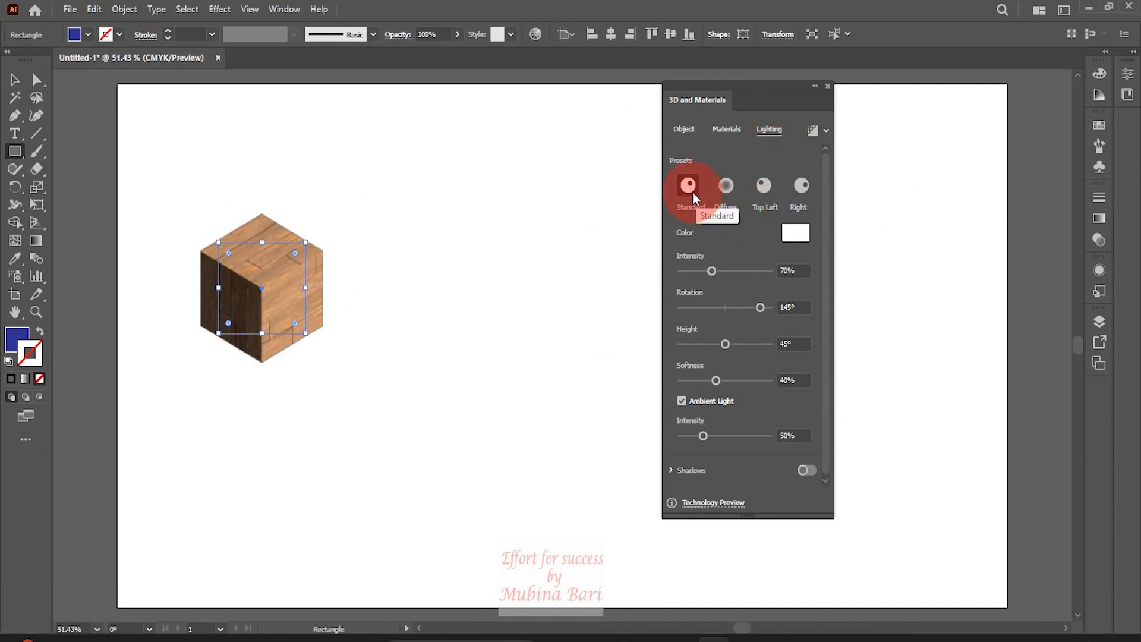
{"action": "left_click", "coordinate": [768, 183]}
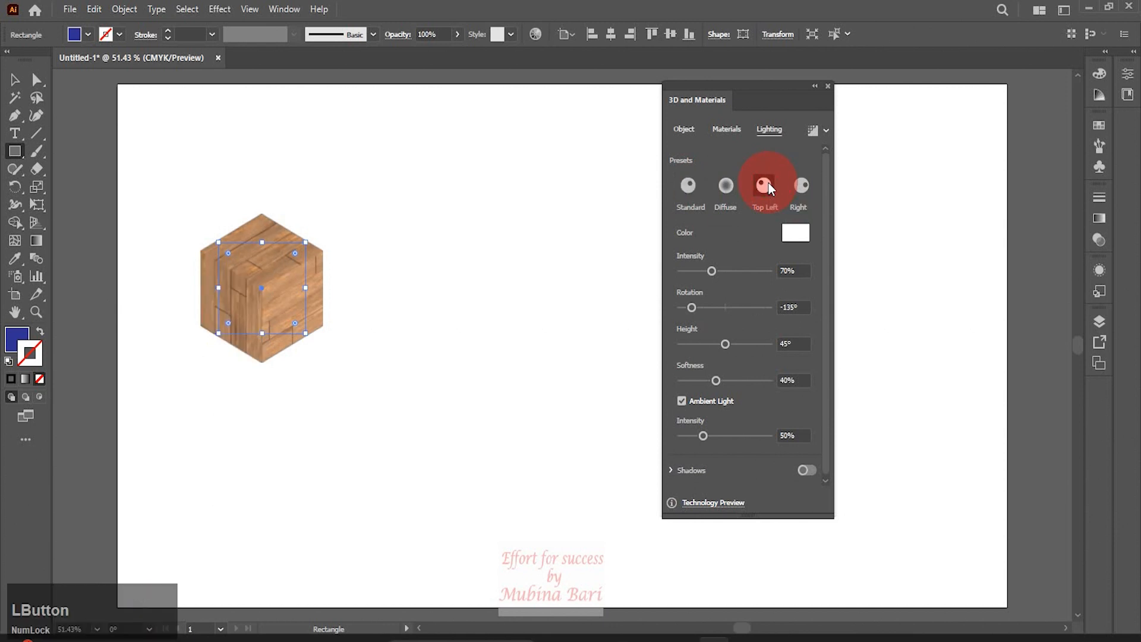
{"action": "left_click_drag", "start_coordinate": [724, 270], "coordinate": [724, 272]}
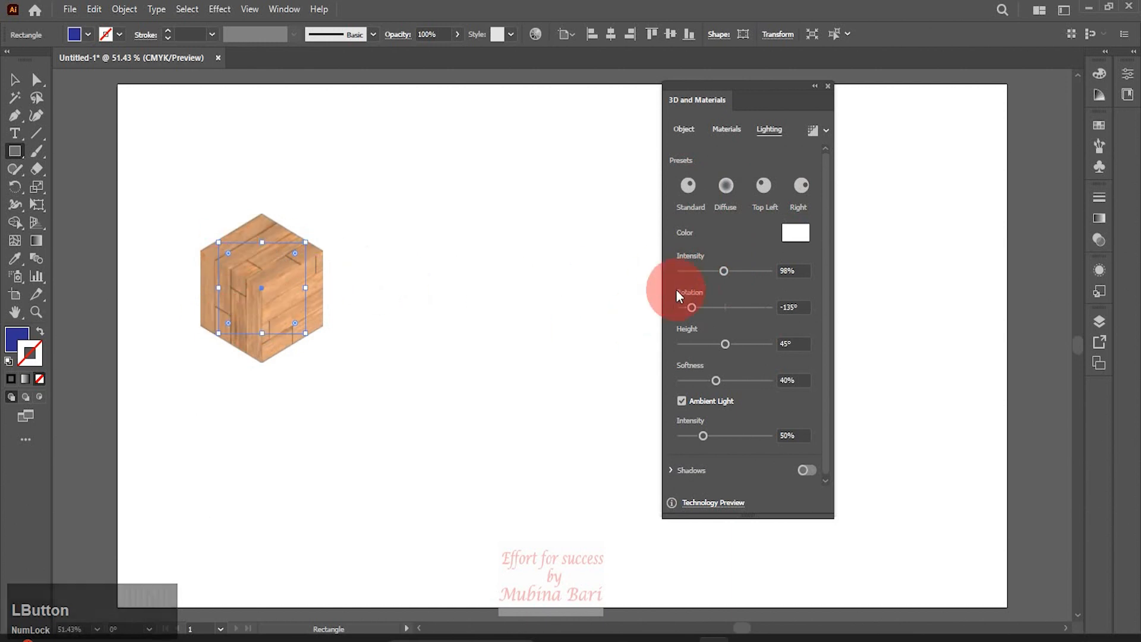
{"action": "left_click", "coordinate": [713, 271]}
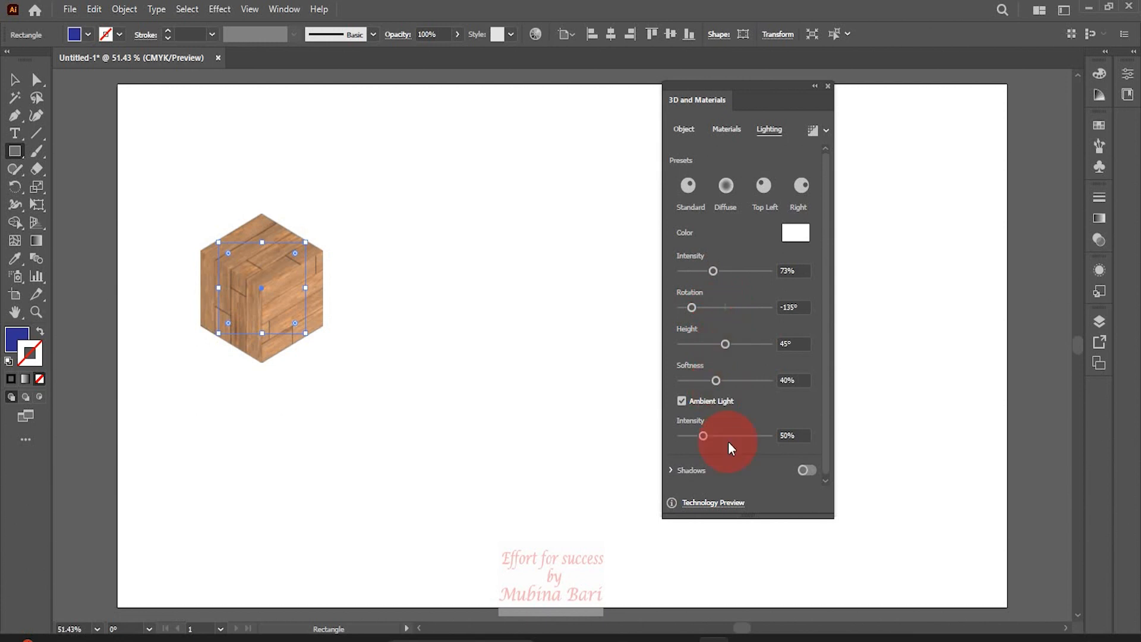
Turn on shadows and set Shadow Bounds to 140%
{"action": "left_click_drag", "start_coordinate": [823, 324], "coordinate": [824, 363]}
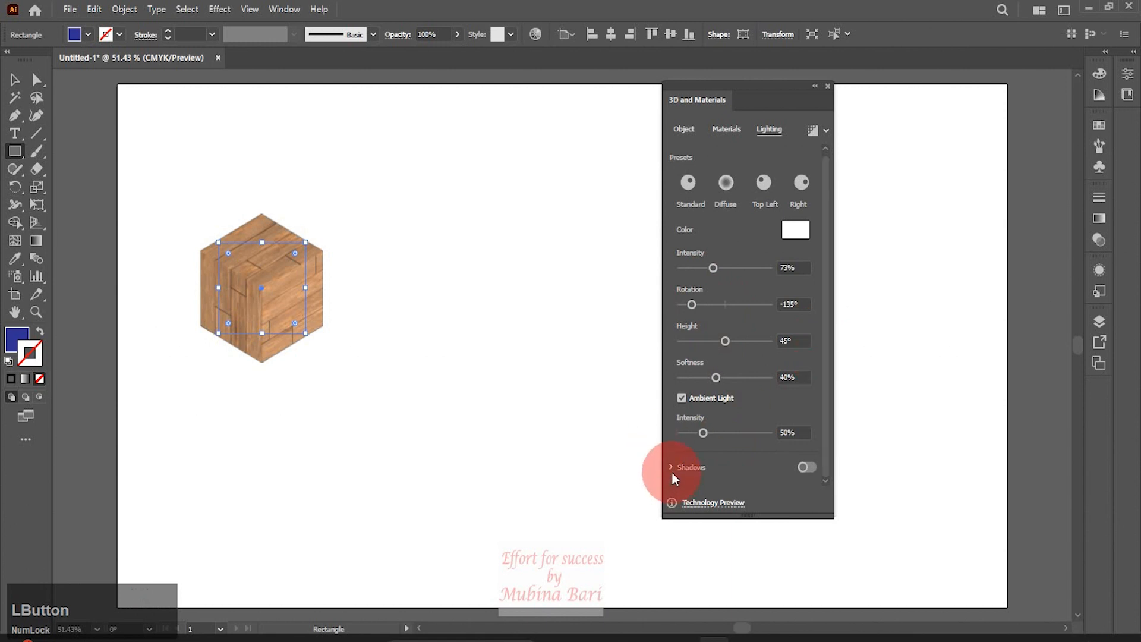
{"action": "left_click", "coordinate": [809, 465]}
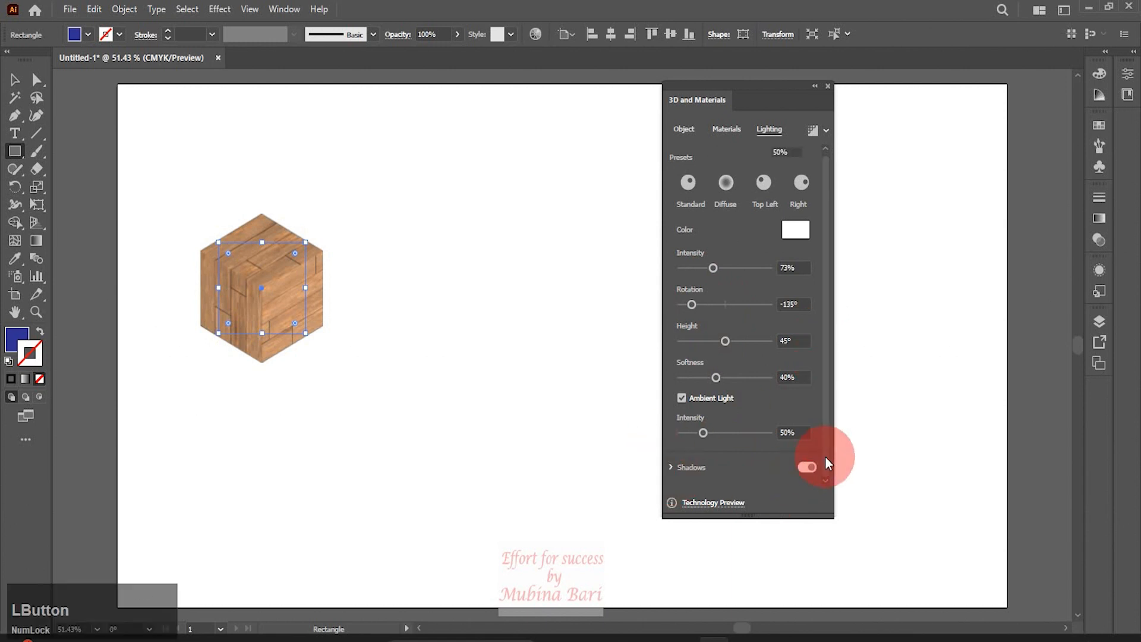
{"action": "left_click_drag", "start_coordinate": [826, 384], "coordinate": [829, 476]}
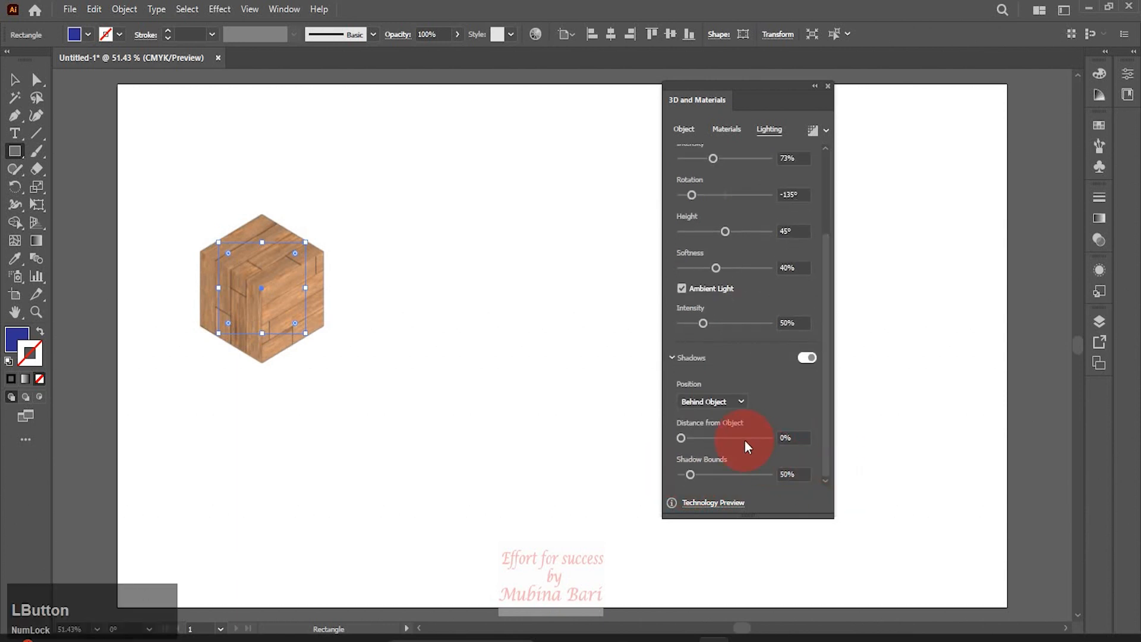
{"action": "left_click", "coordinate": [792, 437]}
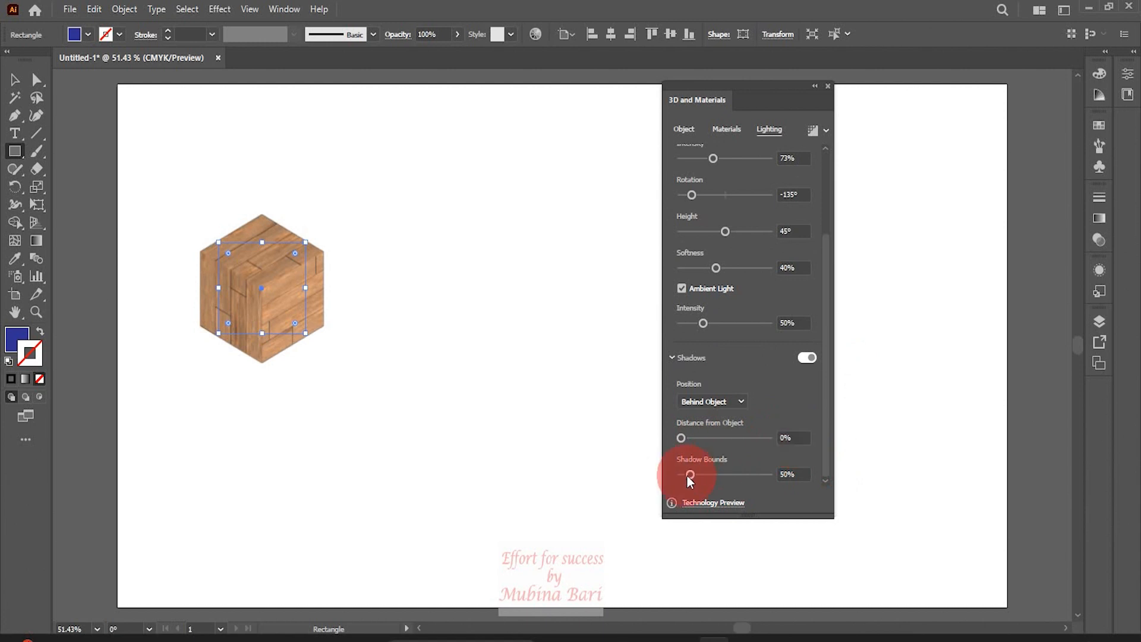
{"action": "left_click", "coordinate": [719, 473]}
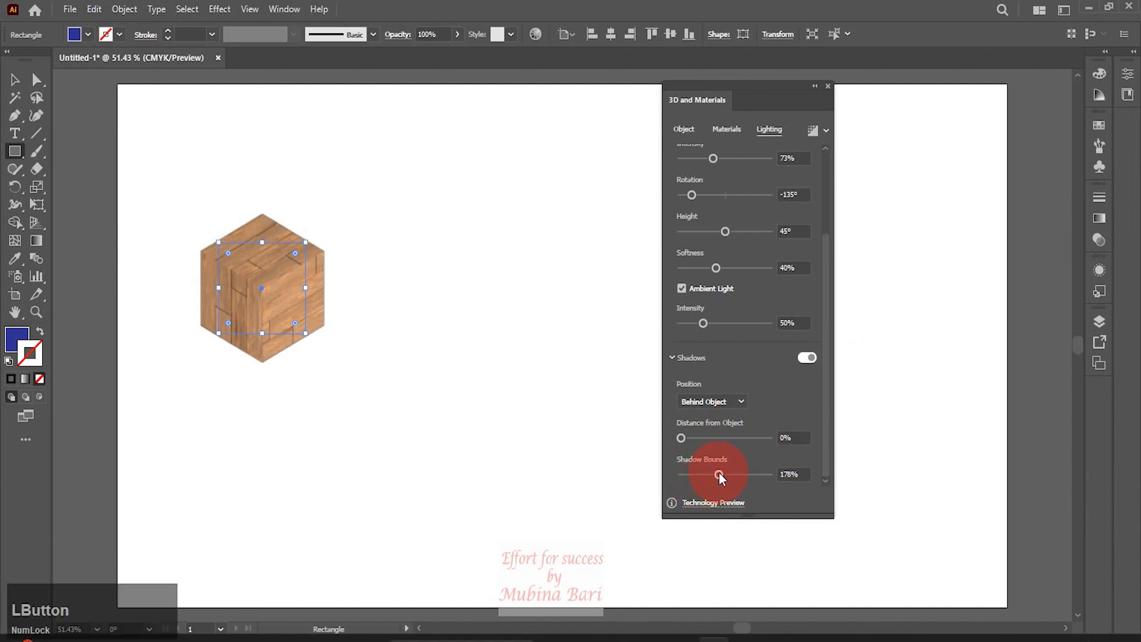
{"action": "left_click", "coordinate": [710, 474]}
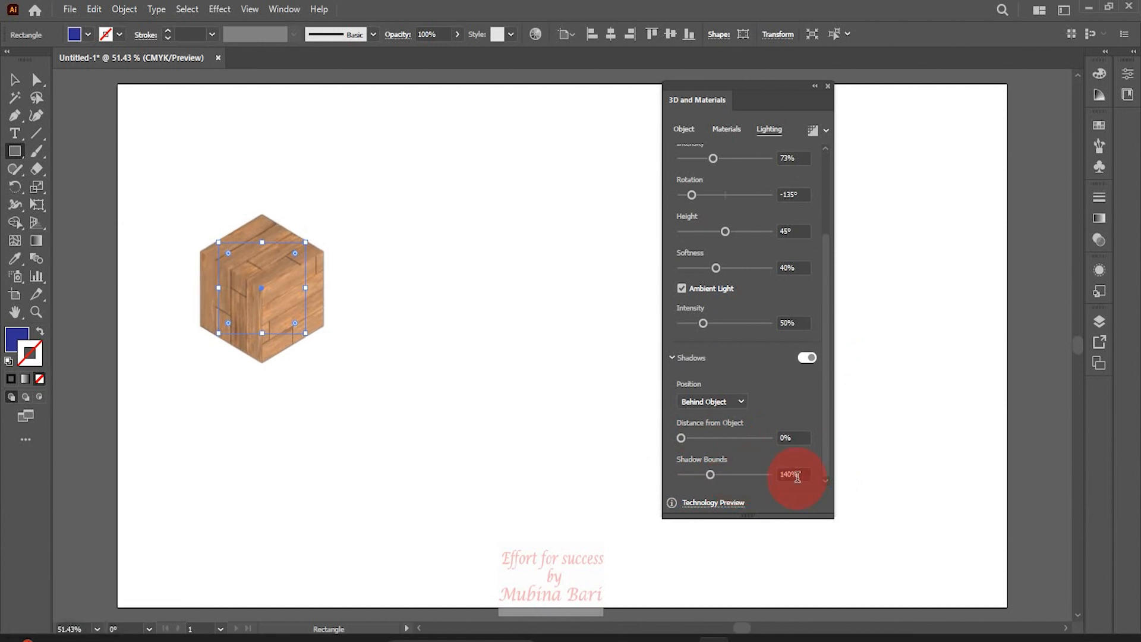
Render the cube with ray tracing, deselect it and move the 3D and Materials panel aside
{"action": "left_click", "coordinate": [815, 135]}
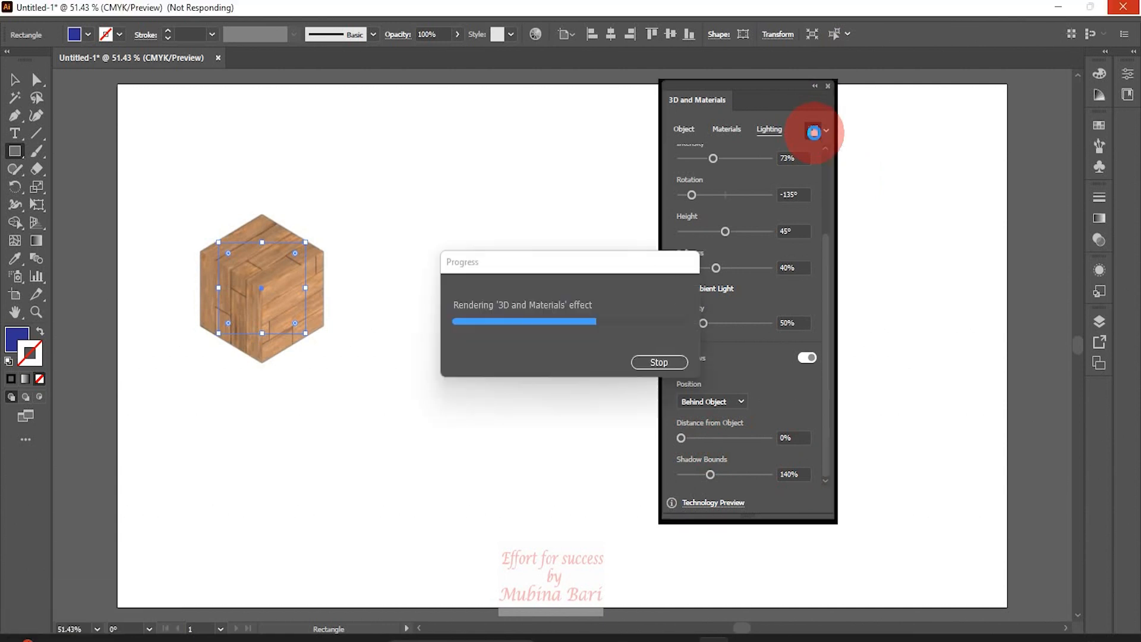
{"action": "left_click", "coordinate": [434, 234]}
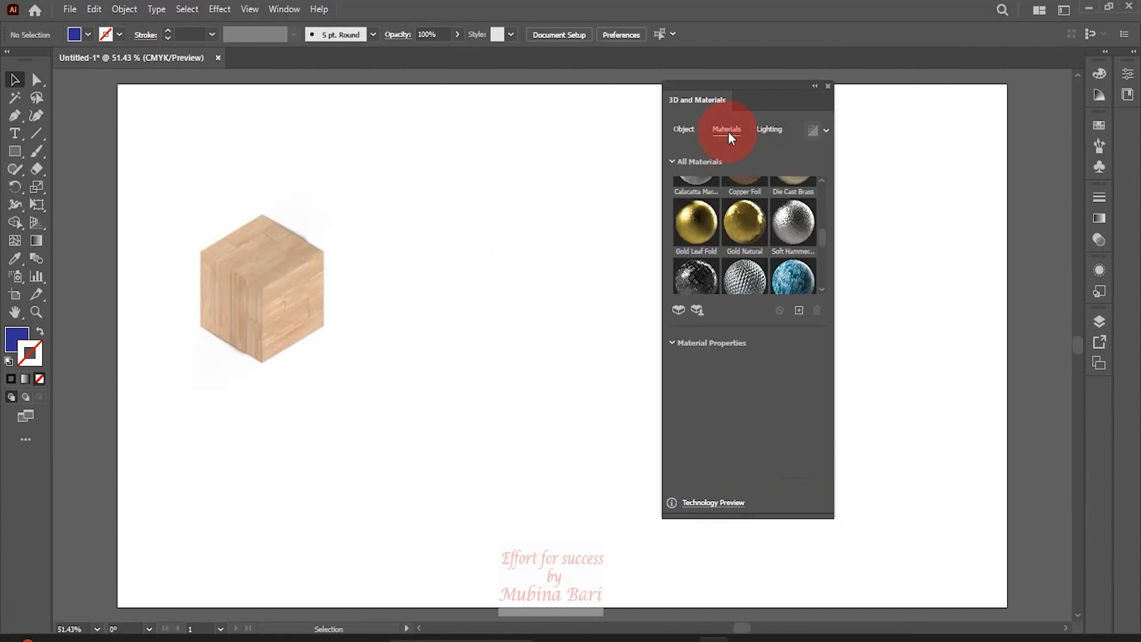
{"action": "left_click_drag", "start_coordinate": [741, 89], "coordinate": [905, 110]}
{"action": "left_click", "coordinate": [250, 397]}
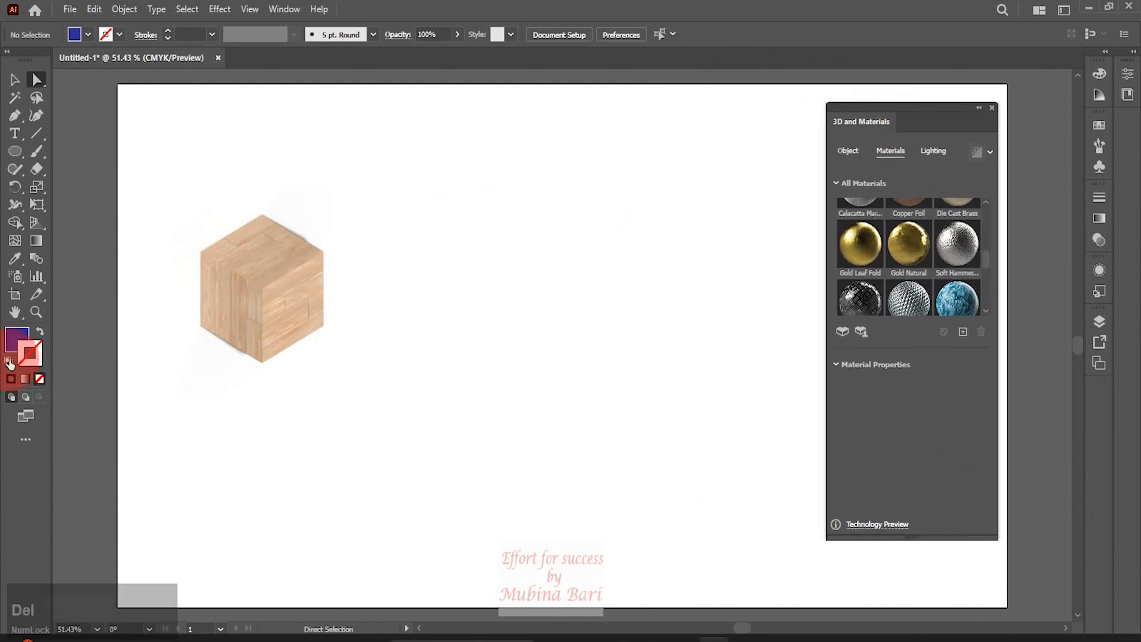
{"action": "left_click", "coordinate": [8, 361]}
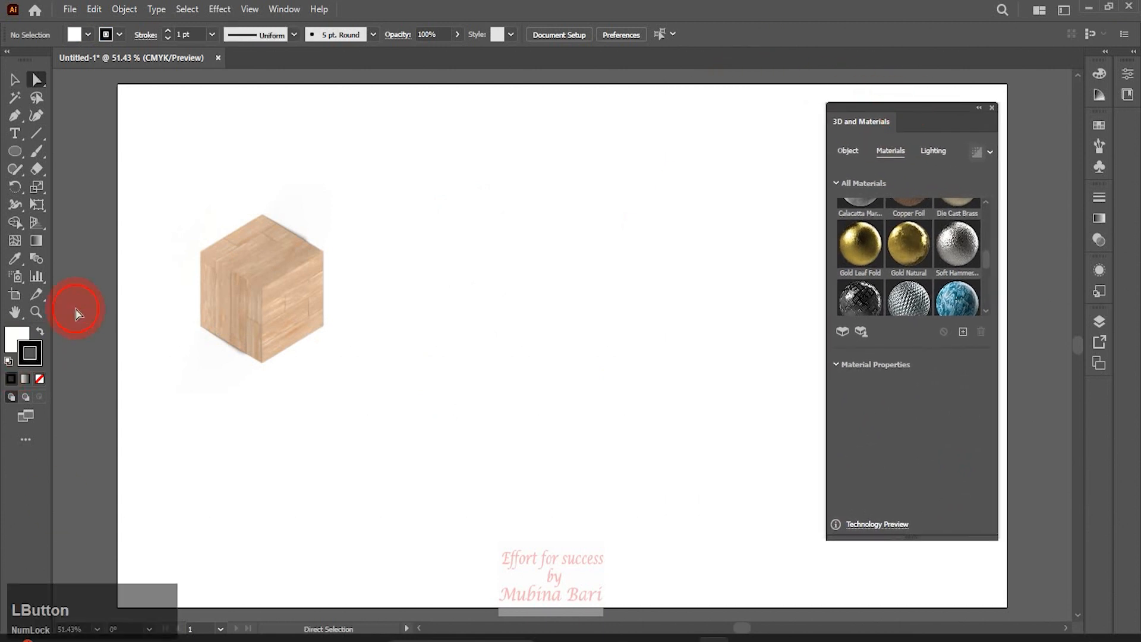
Draw a circle and delete its left anchor point to leave a half-circle arc
{"action": "left_click", "coordinate": [15, 151]}
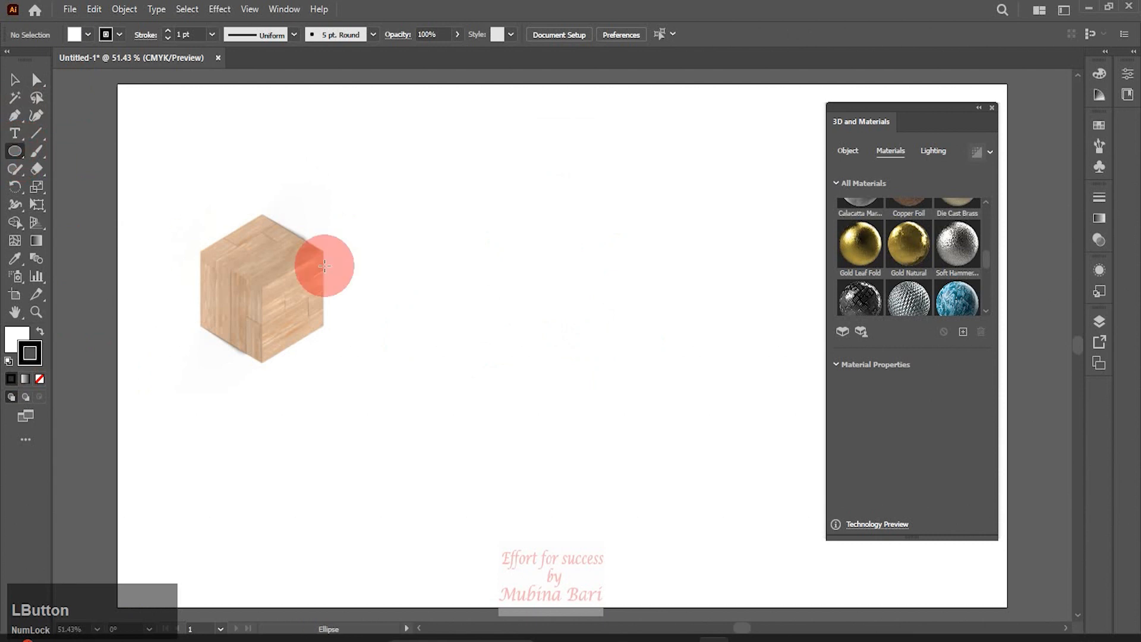
{"action": "mouse_move", "coordinate": [442, 255]}
{"action": "left_mouse_down"}
{"action": "mouse_move", "coordinate": [509, 369]}
{"action": "mouse_move", "coordinate": [611, 427]}
{"action": "left_mouse_up"}
{"action": "left_click", "coordinate": [36, 79]}
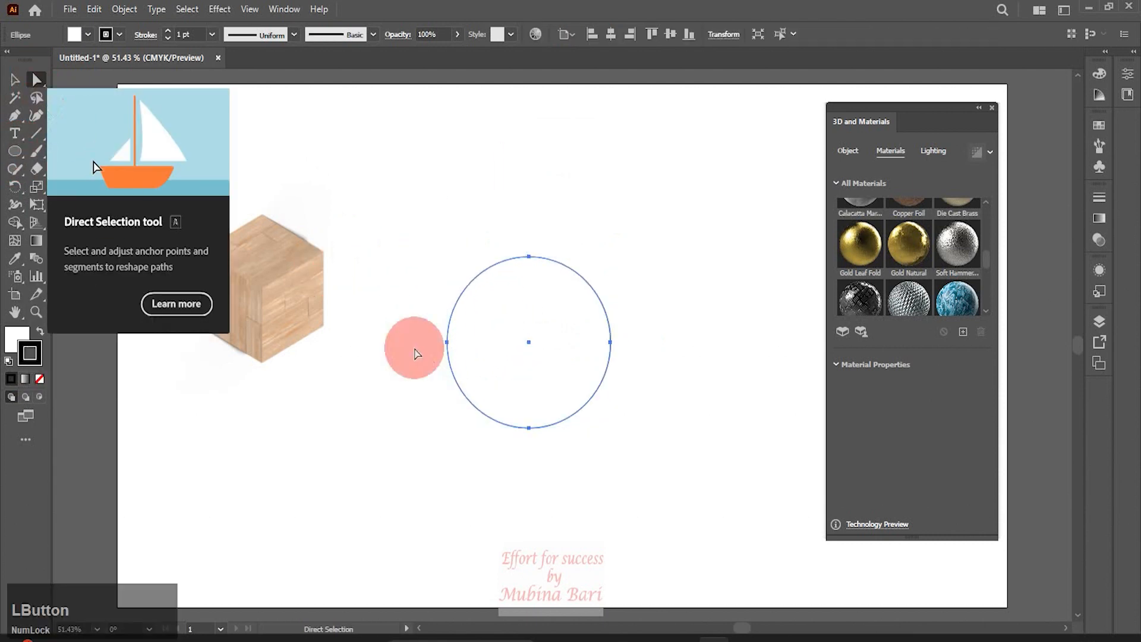
{"action": "left_click", "coordinate": [446, 342]}
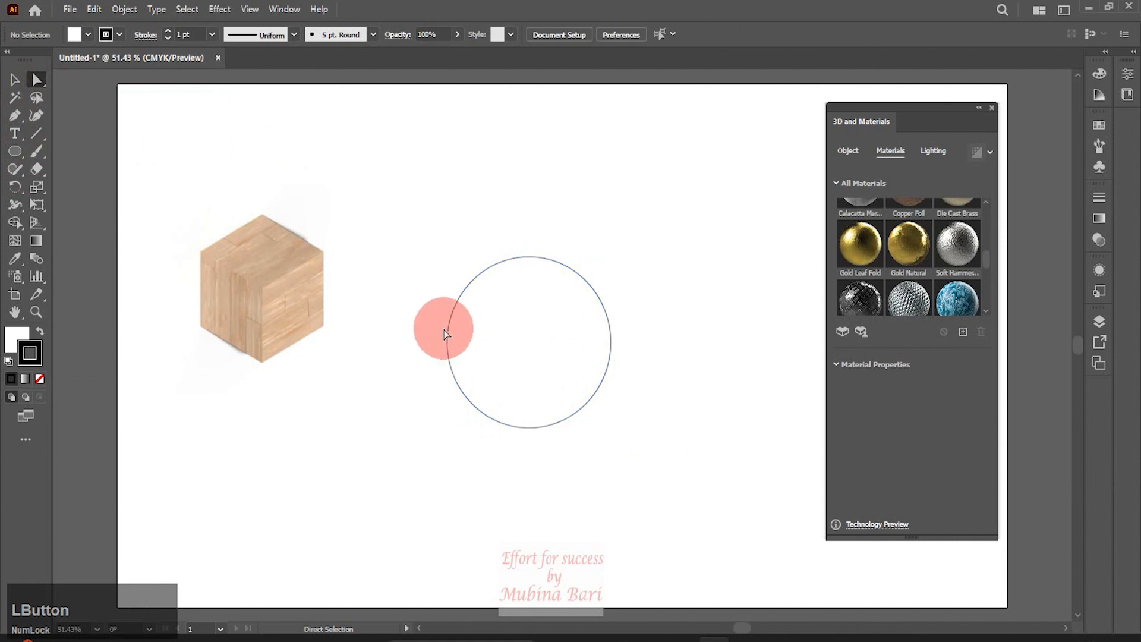
{"action": "left_click", "coordinate": [448, 344]}
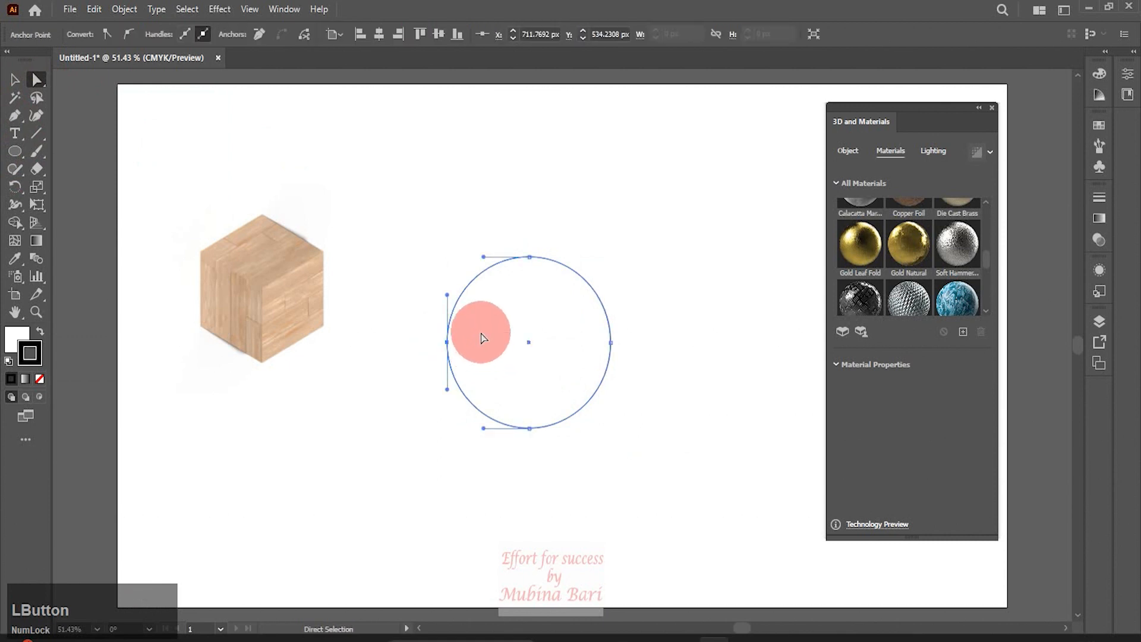
{"action": "key", "text": "Delete"}
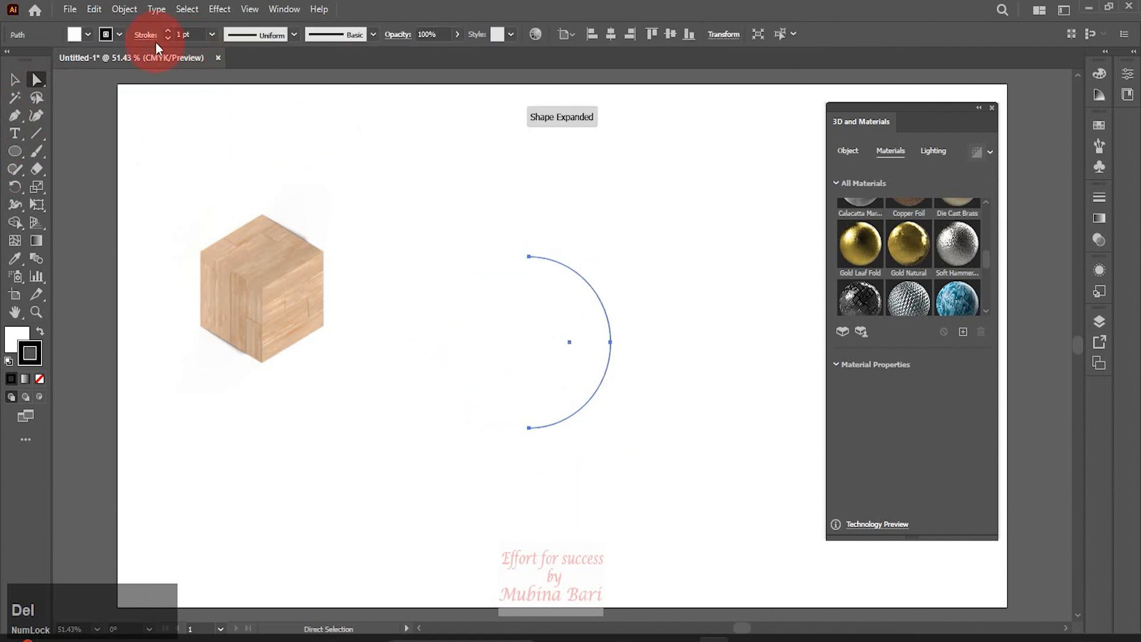
Set the arc's stroke to yellow and its fill to none
{"action": "left_click", "coordinate": [119, 33]}
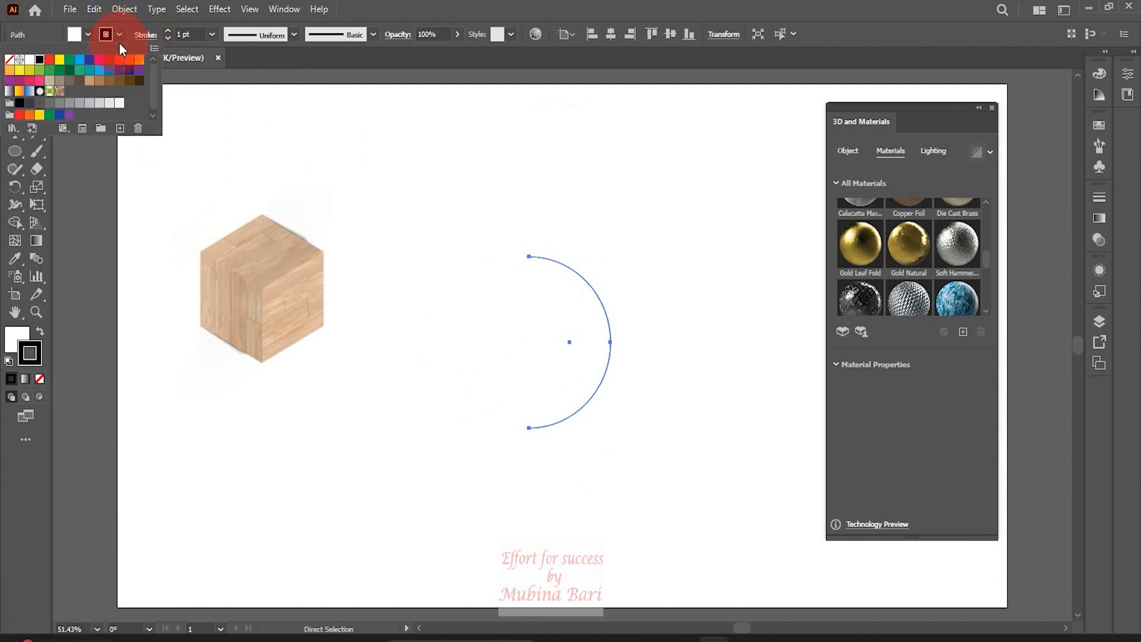
{"action": "left_click", "coordinate": [60, 59]}
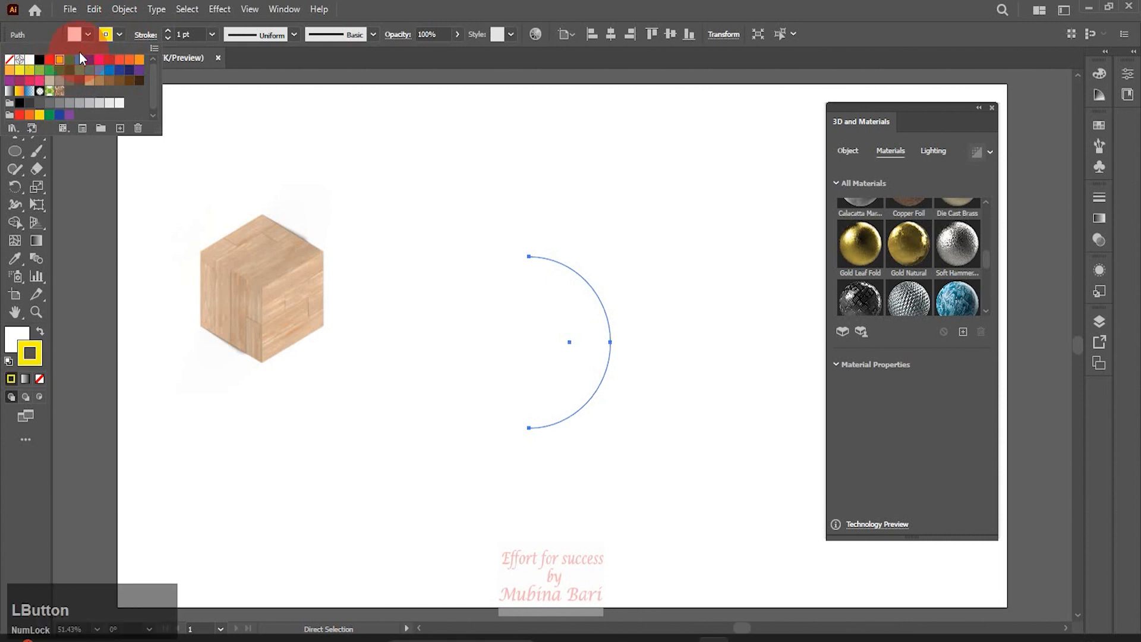
{"action": "left_click", "coordinate": [88, 34]}
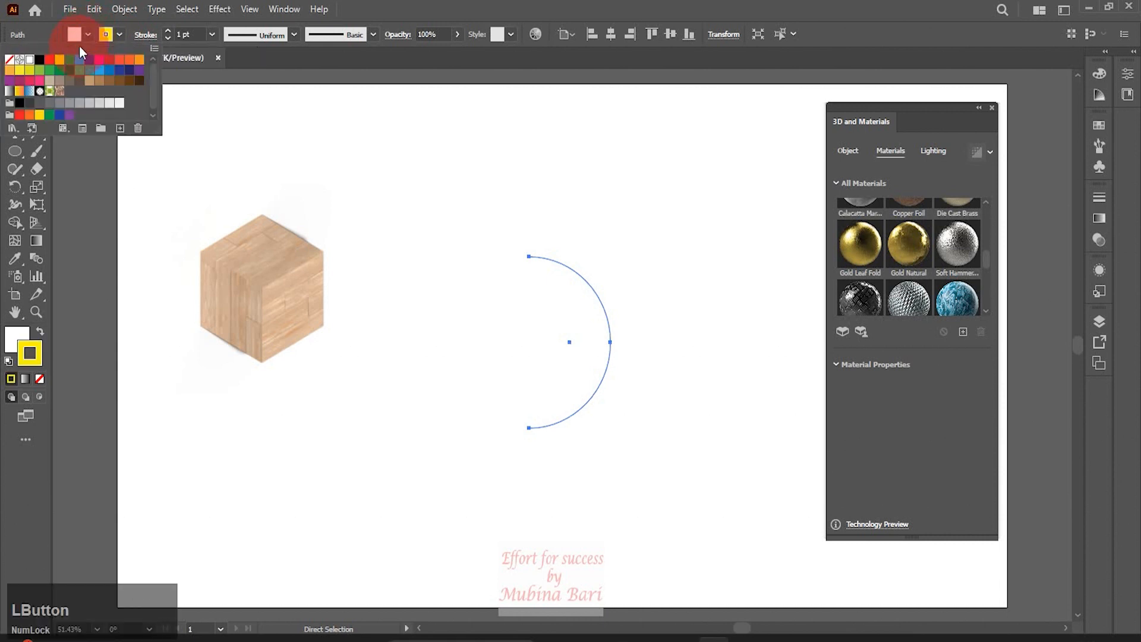
{"action": "left_click", "coordinate": [10, 60]}
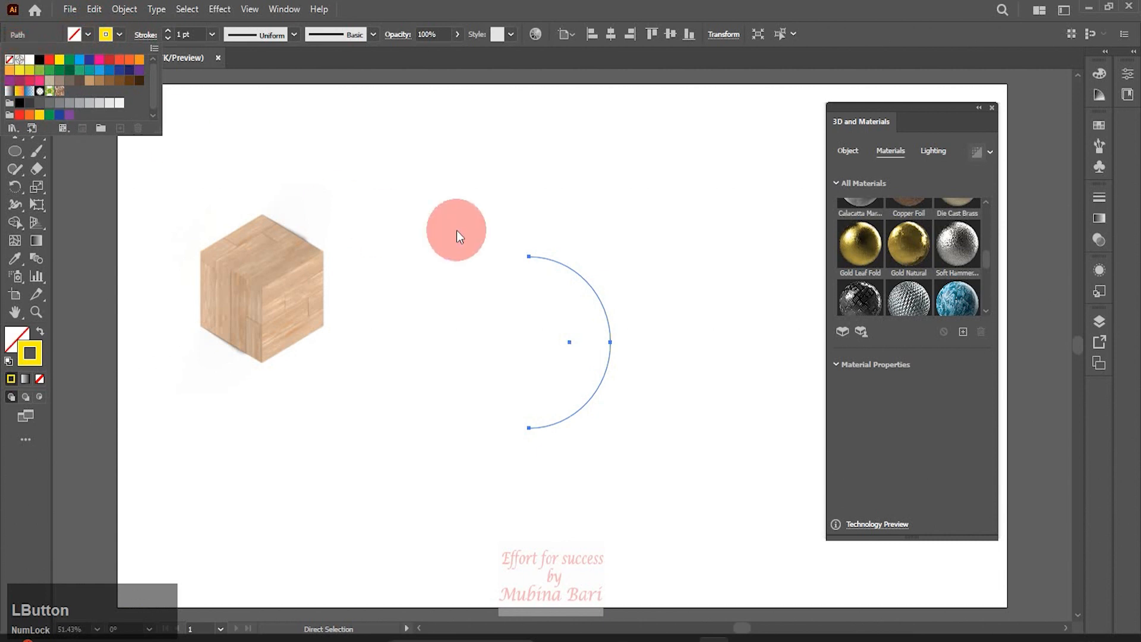
Revolve the arc 360° into a sphere and apply the blue swirl material to it
{"action": "left_click", "coordinate": [858, 154]}
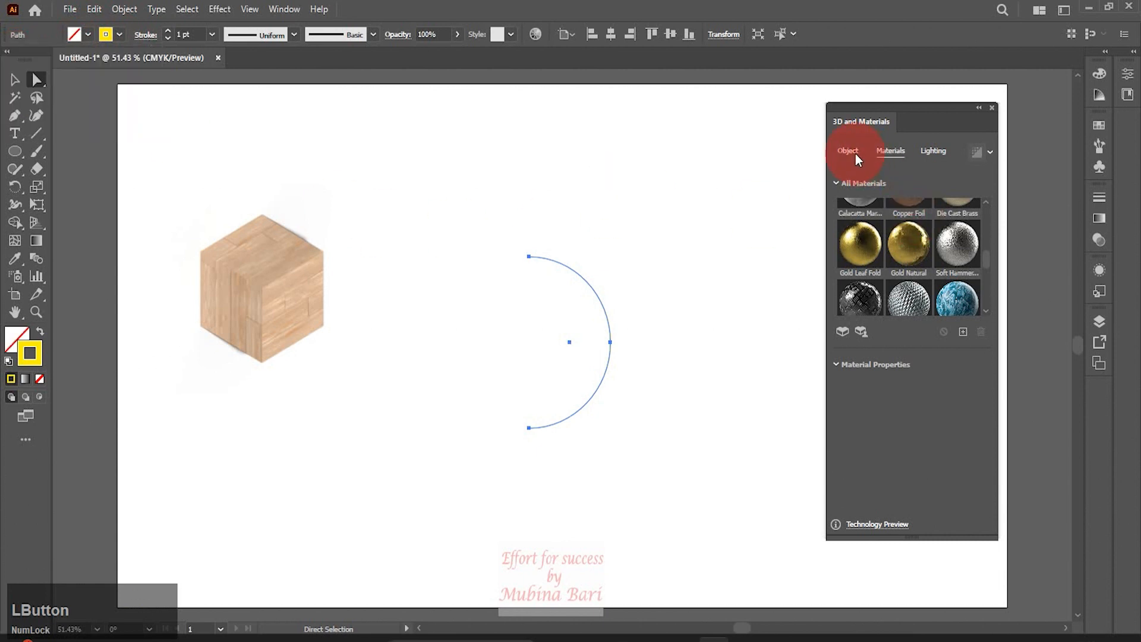
{"action": "left_click", "coordinate": [927, 208]}
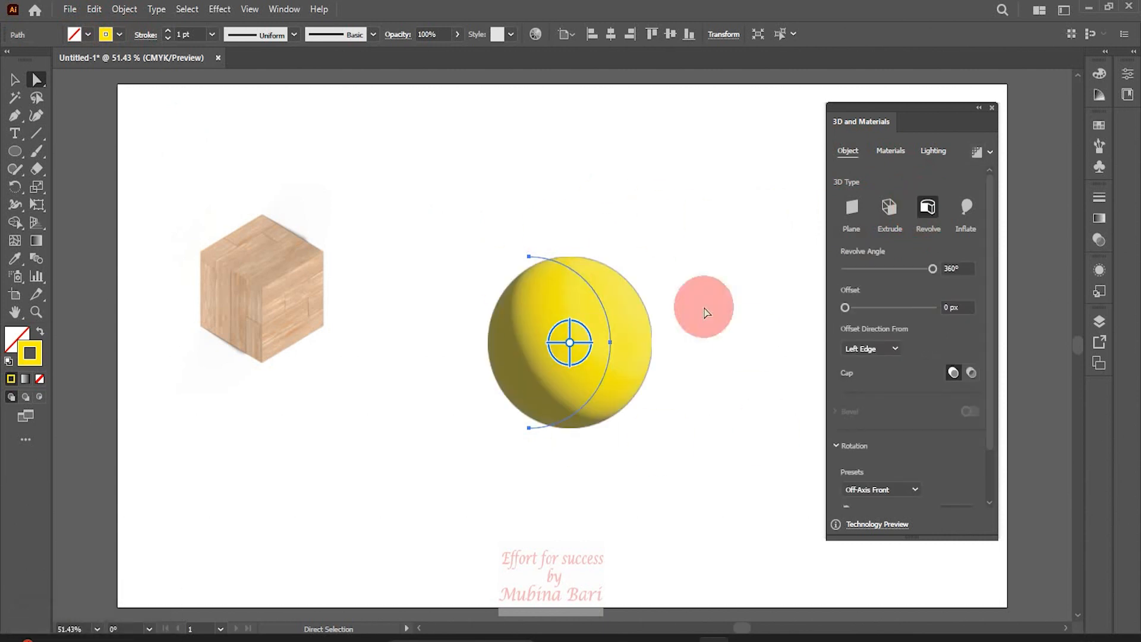
{"action": "left_click", "coordinate": [895, 151]}
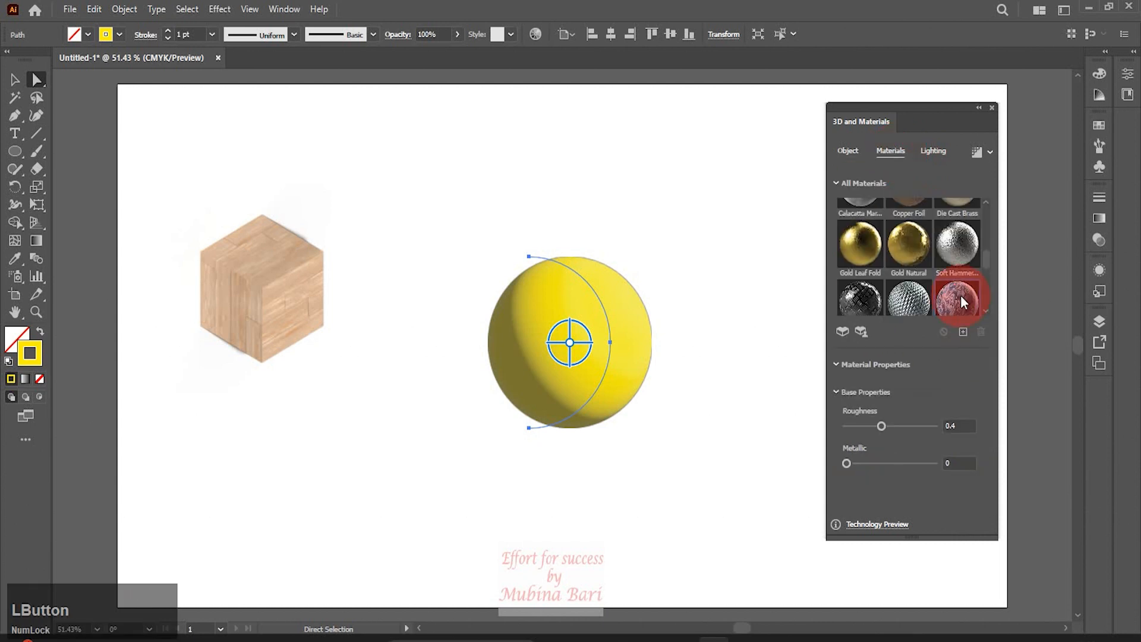
{"action": "left_click", "coordinate": [960, 295]}
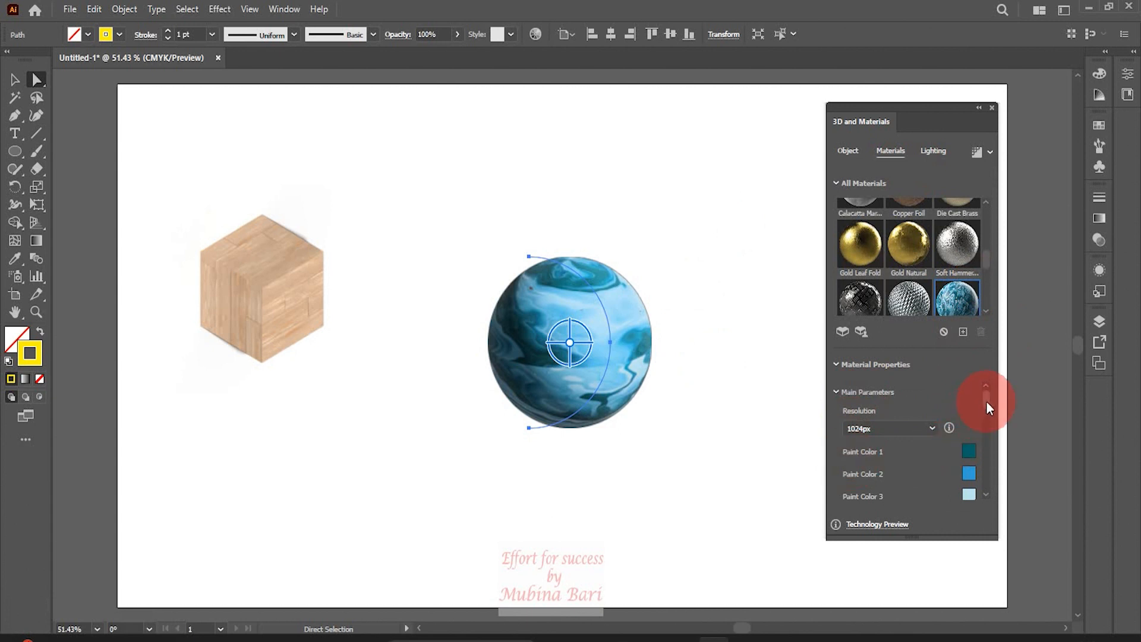
Set the material's Paint Color 4 to light pink E2CCE2
{"action": "left_click_drag", "start_coordinate": [986, 404], "coordinate": [986, 411]}
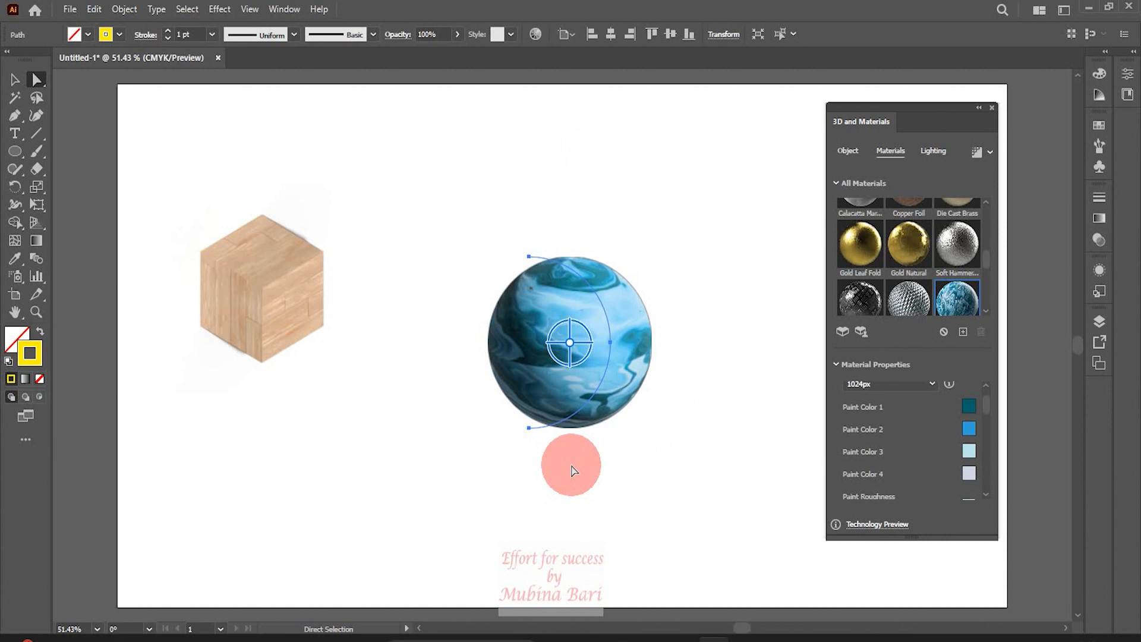
{"action": "left_click", "coordinate": [970, 475]}
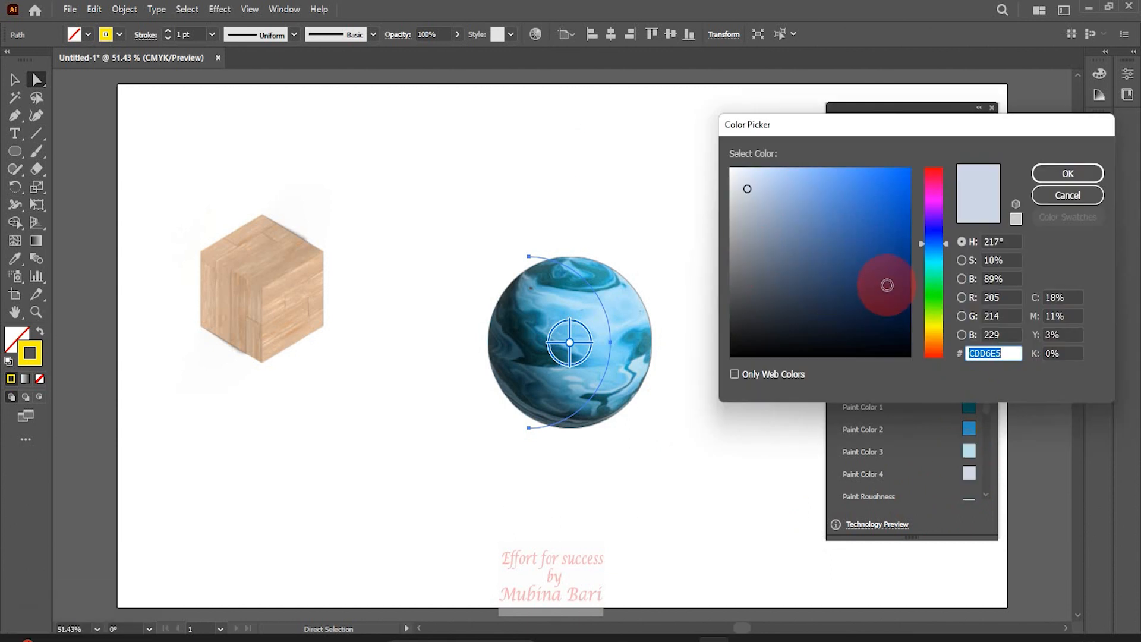
{"action": "left_click", "coordinate": [934, 199]}
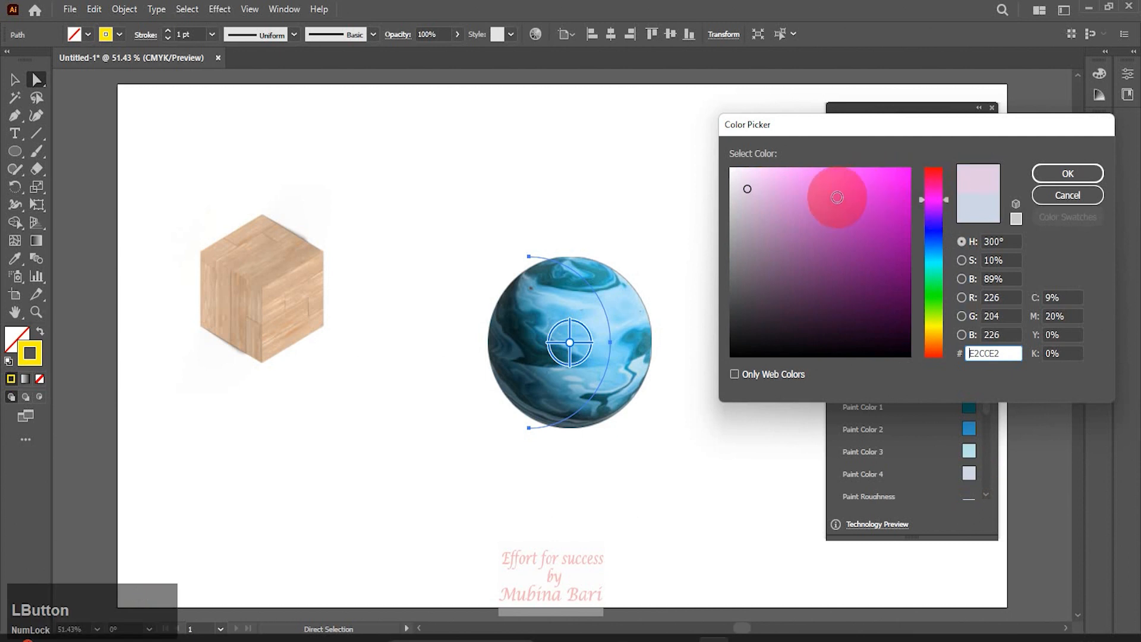
{"action": "left_click", "coordinate": [836, 198]}
{"action": "left_click", "coordinate": [1055, 179]}
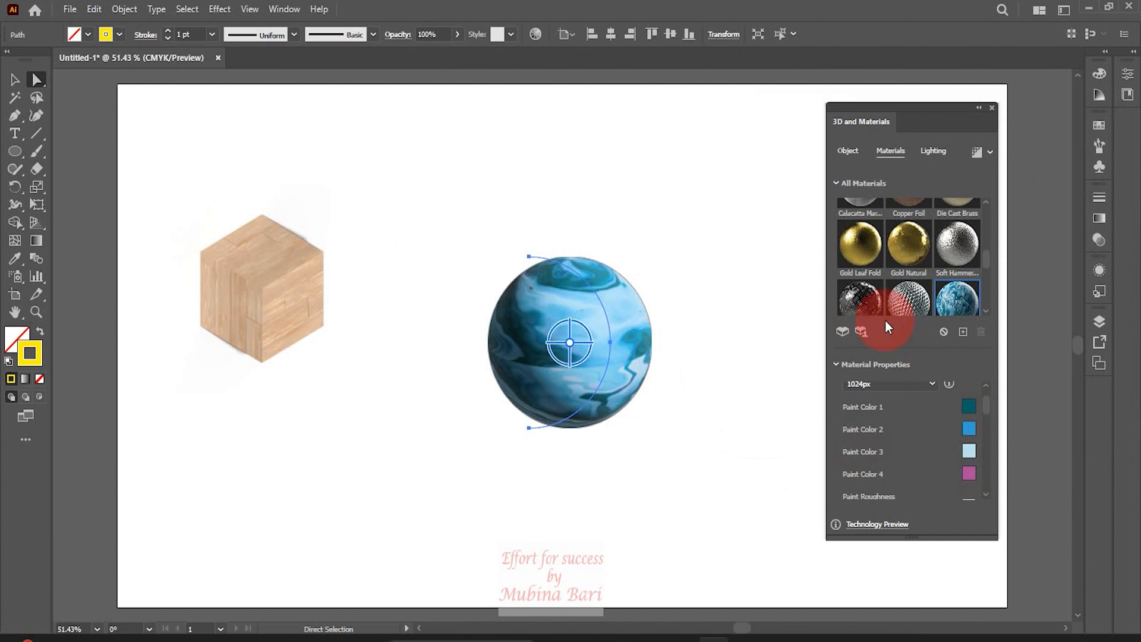
Slightly adjust a material slider and scroll through the rest of the sphere's material properties
{"action": "left_click_drag", "start_coordinate": [986, 404], "coordinate": [986, 429]}
{"action": "left_click_drag", "start_coordinate": [851, 475], "coordinate": [855, 473]}
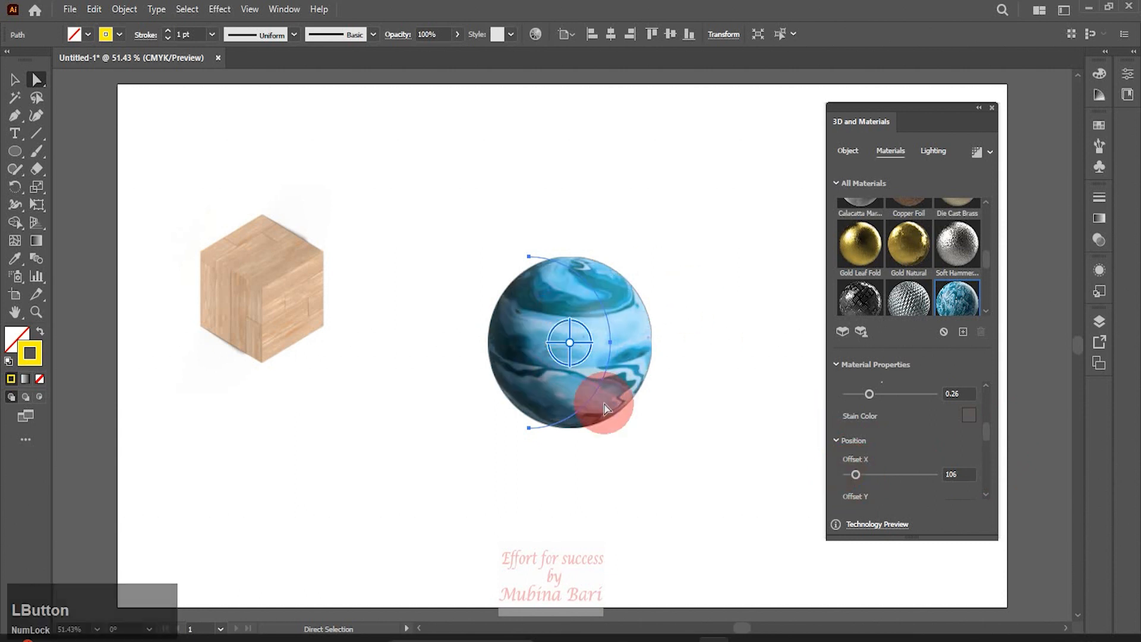
{"action": "scroll", "coordinate": [907, 414], "scroll_direction": "down", "scroll_amount": 3}
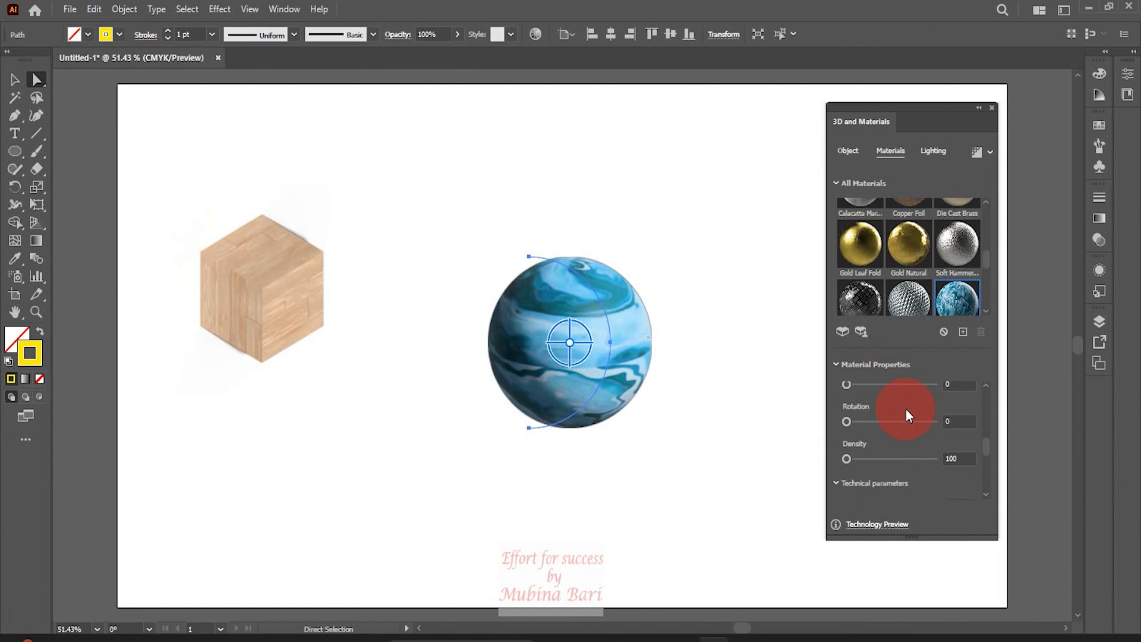
{"action": "left_click_drag", "start_coordinate": [989, 447], "coordinate": [988, 454]}
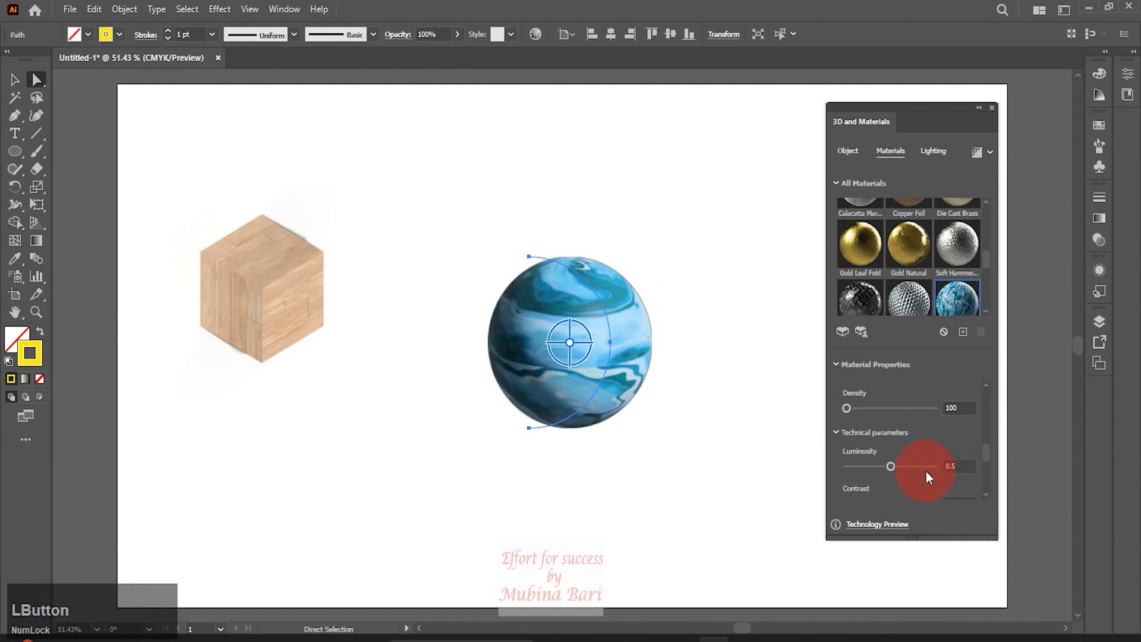
{"action": "left_click_drag", "start_coordinate": [985, 452], "coordinate": [986, 469]}
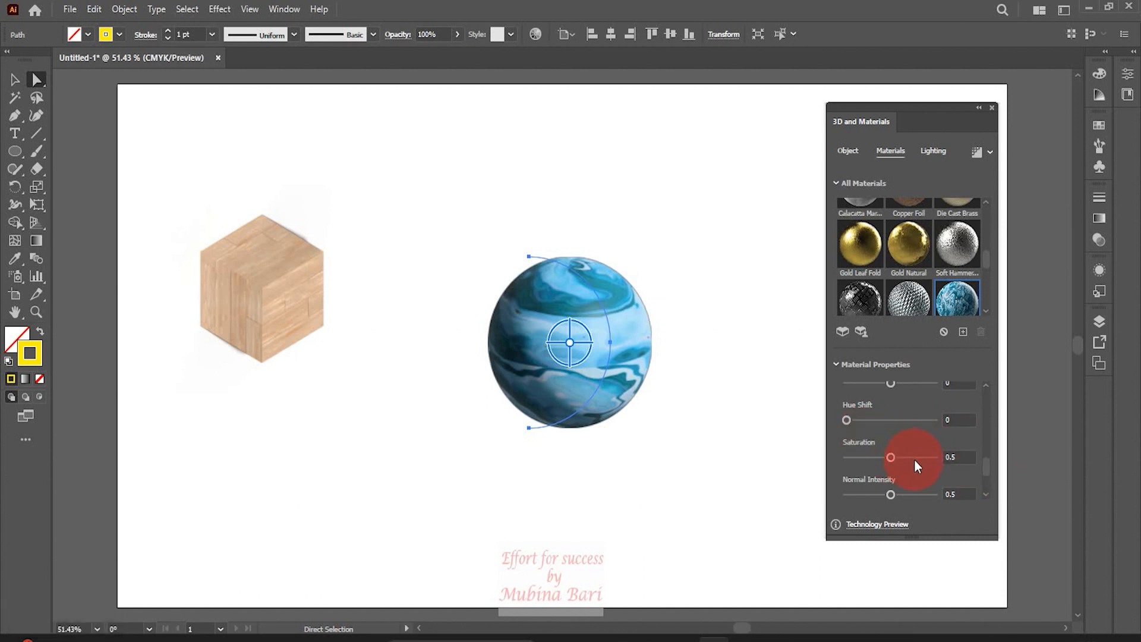
{"action": "left_click_drag", "start_coordinate": [985, 465], "coordinate": [983, 476]}
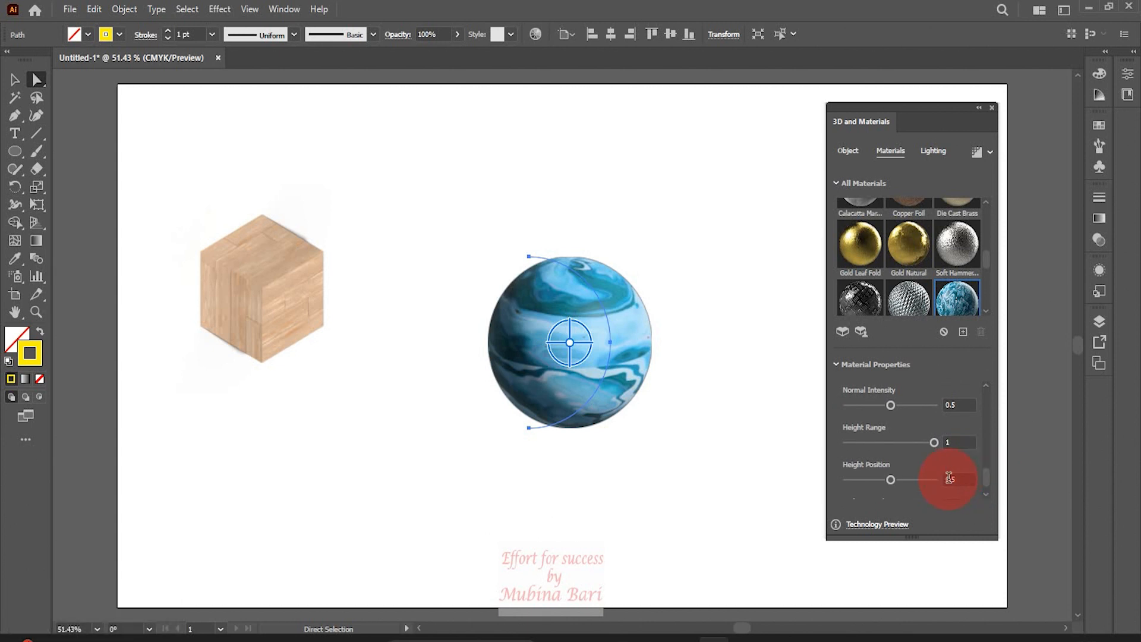
{"action": "left_click_drag", "start_coordinate": [988, 495], "coordinate": [988, 495]}
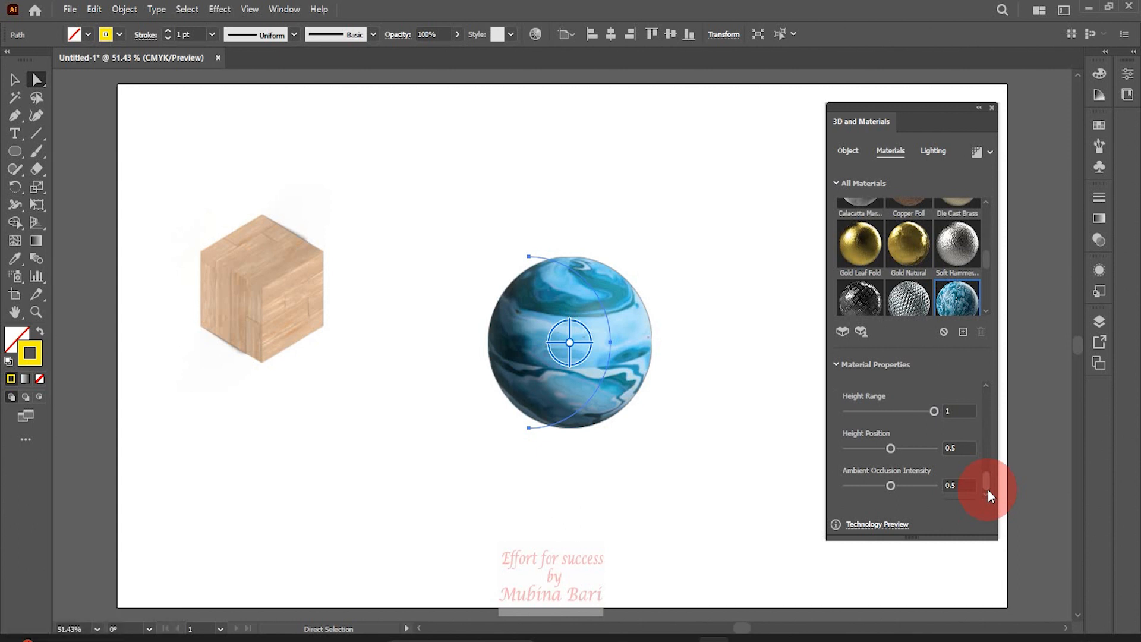
Apply the Top Left lighting preset to the sphere, render it with ray tracing and deselect it
{"action": "left_click", "coordinate": [930, 152]}
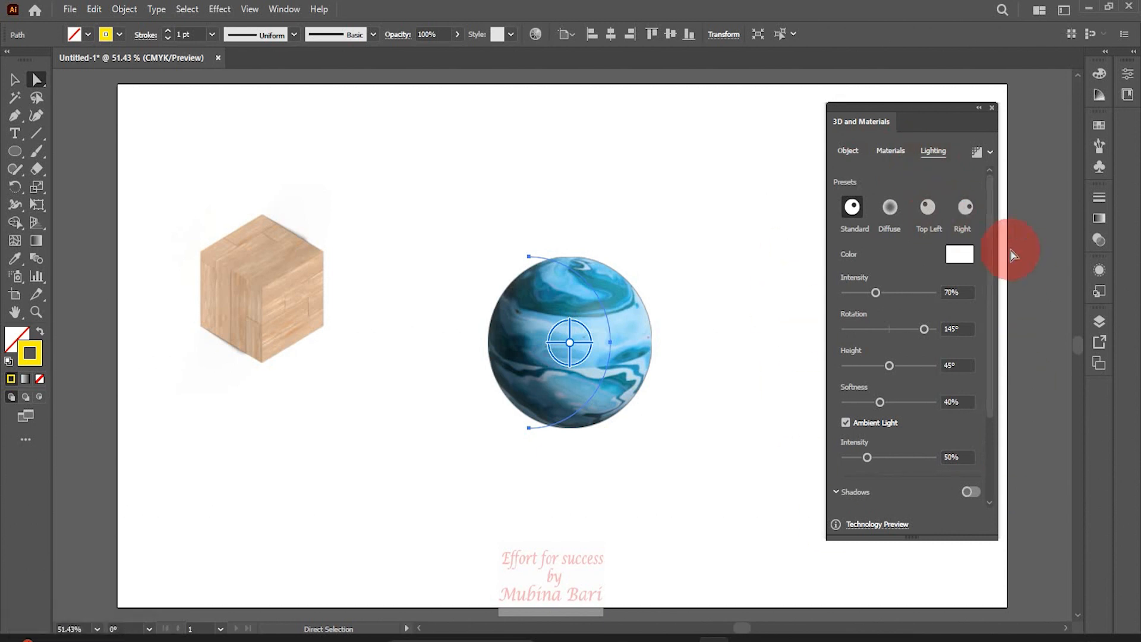
{"action": "left_click", "coordinate": [928, 207]}
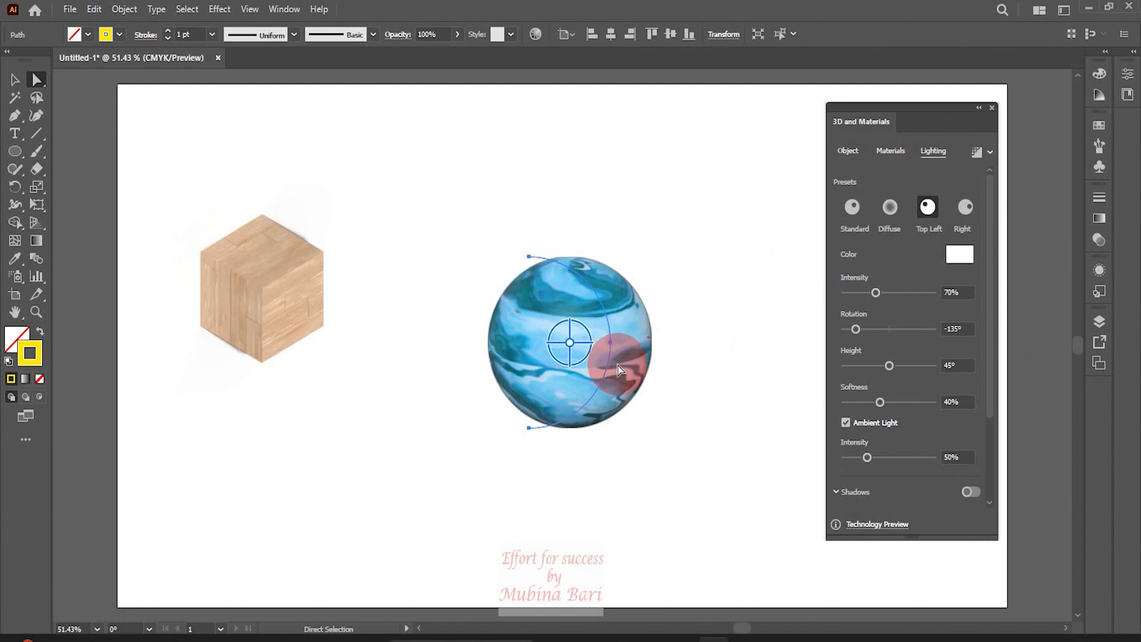
{"action": "left_click", "coordinate": [978, 152]}
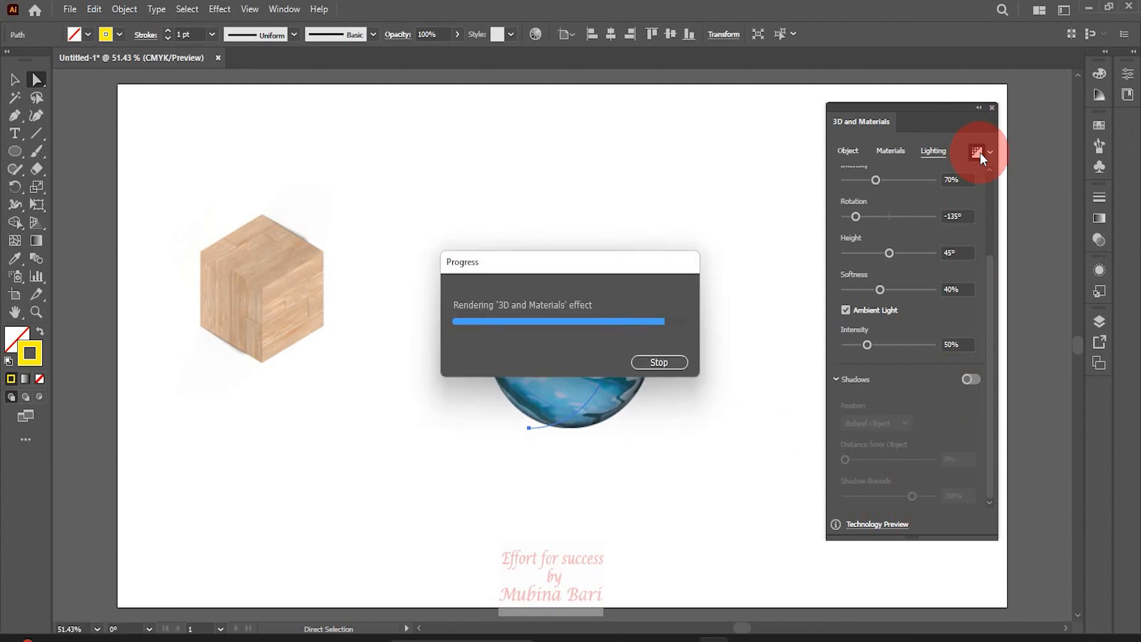
{"action": "left_click", "coordinate": [978, 152]}
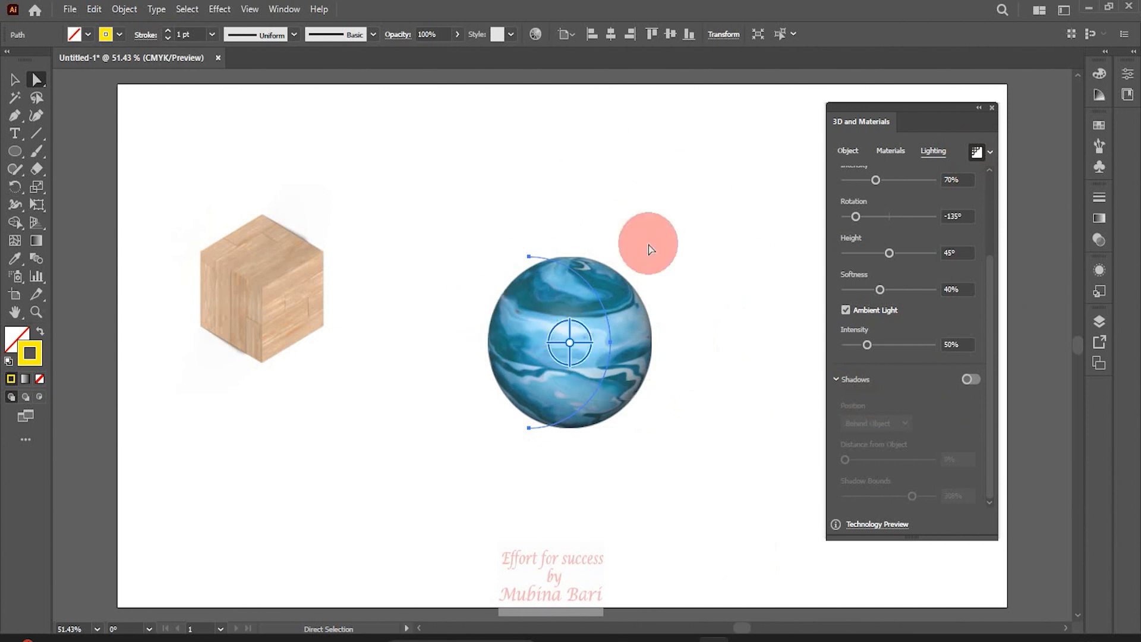
{"action": "left_click", "coordinate": [691, 208]}
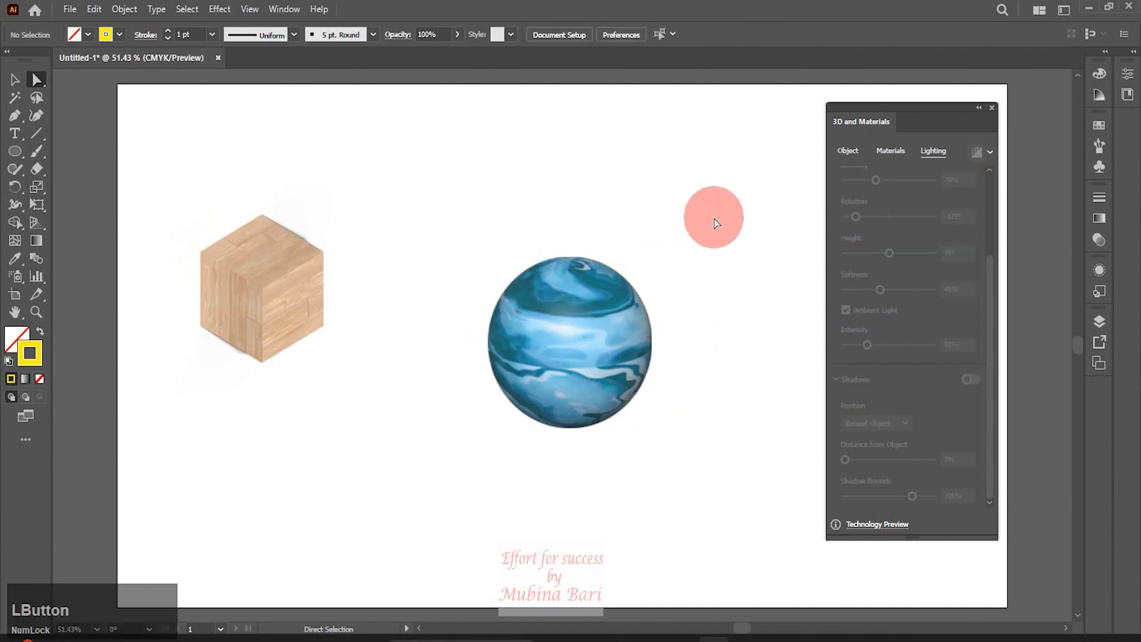
Draw a half-goblet profile path with the Pen tool below the sphere
{"action": "left_click", "coordinate": [15, 115]}
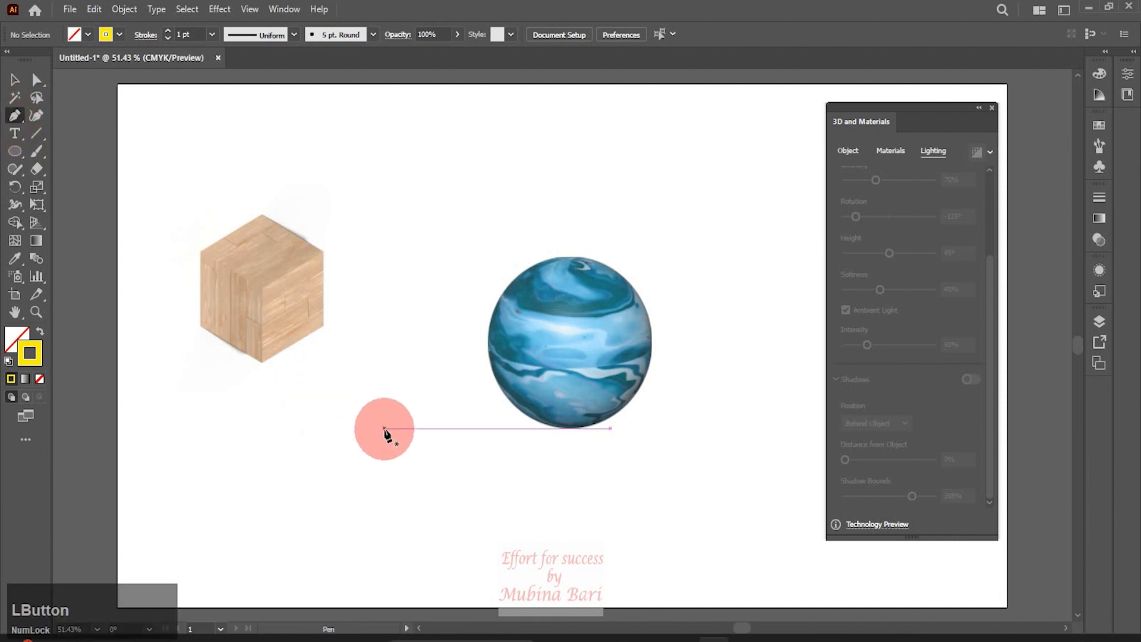
{"action": "left_click_drag", "start_coordinate": [403, 428], "coordinate": [353, 432]}
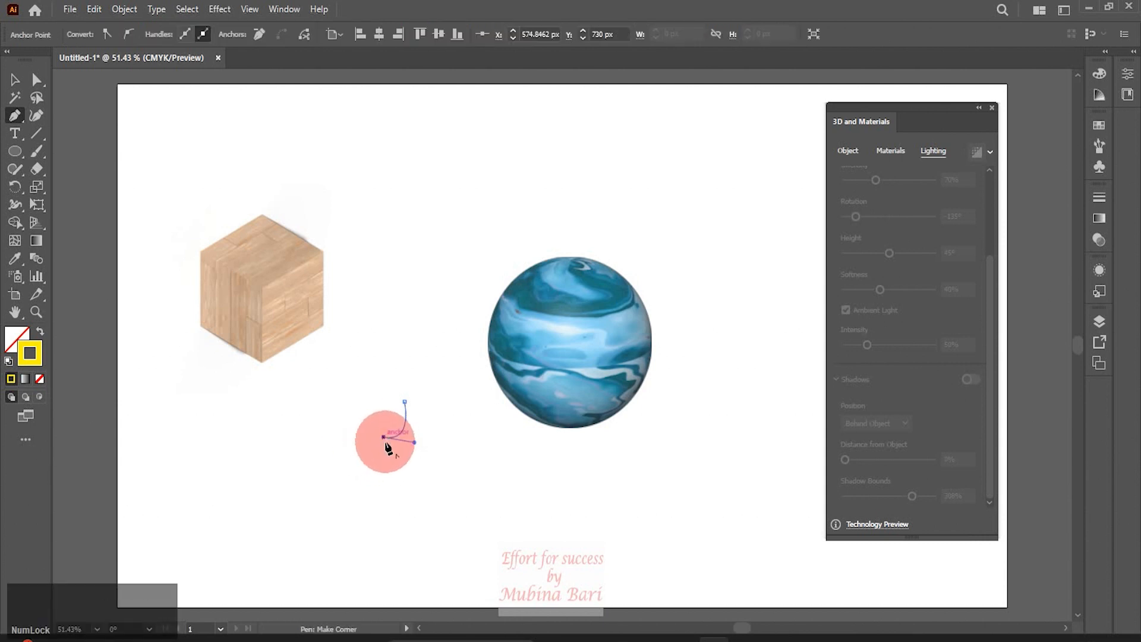
{"action": "left_click", "coordinate": [385, 484]}
{"action": "left_click", "coordinate": [14, 79]}
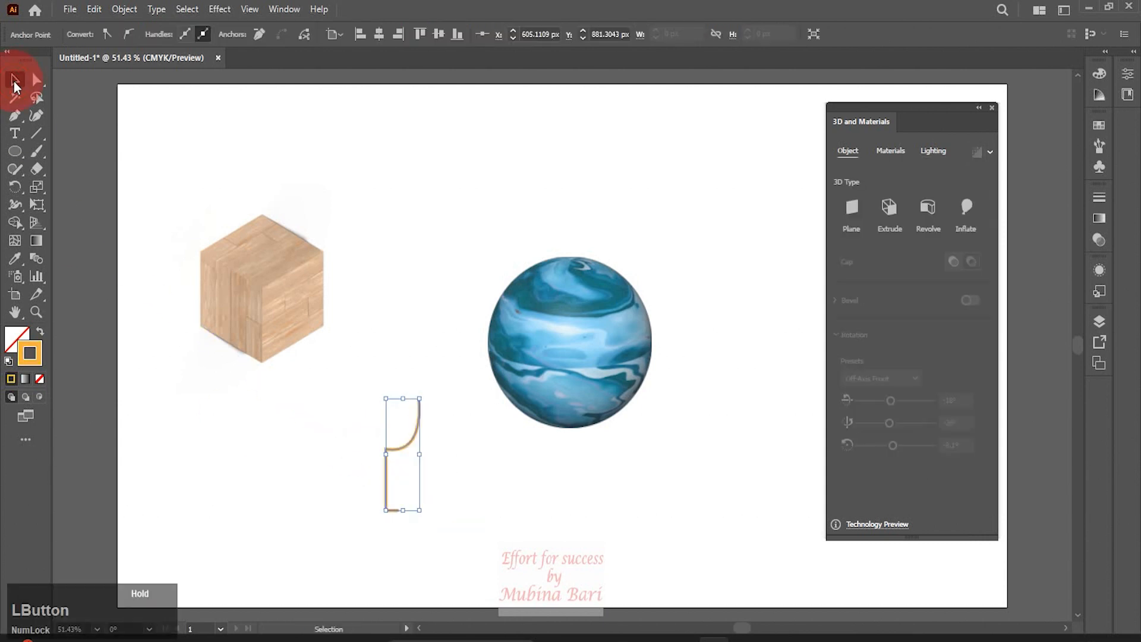
Revolve the goblet profile path into a 3D goblet
{"action": "left_click", "coordinate": [928, 206]}
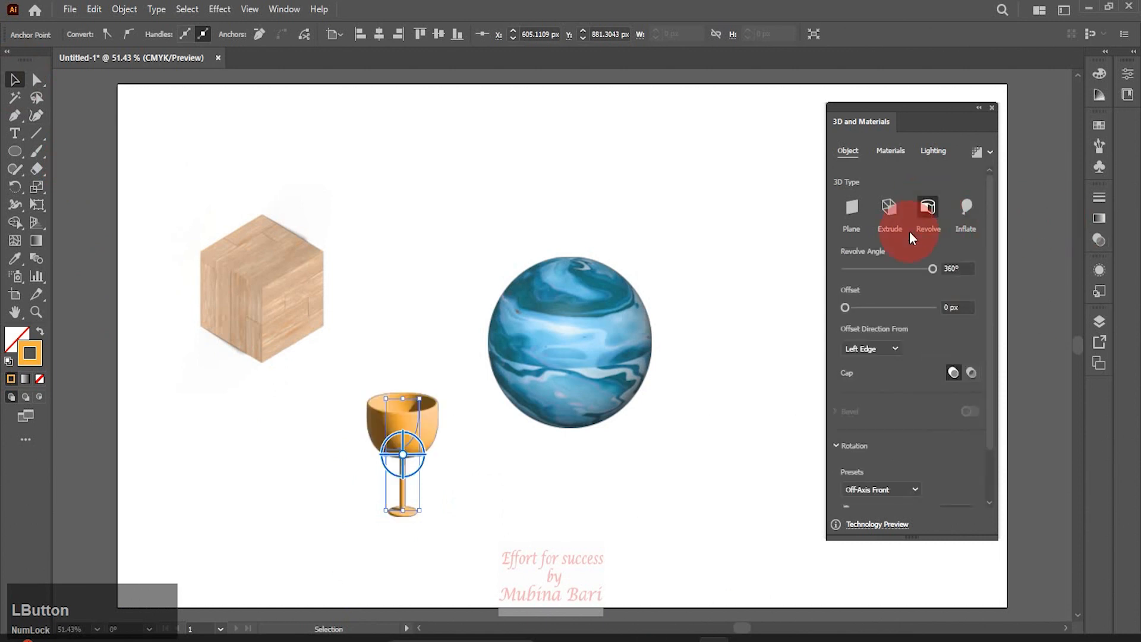
{"action": "left_click", "coordinate": [942, 171]}
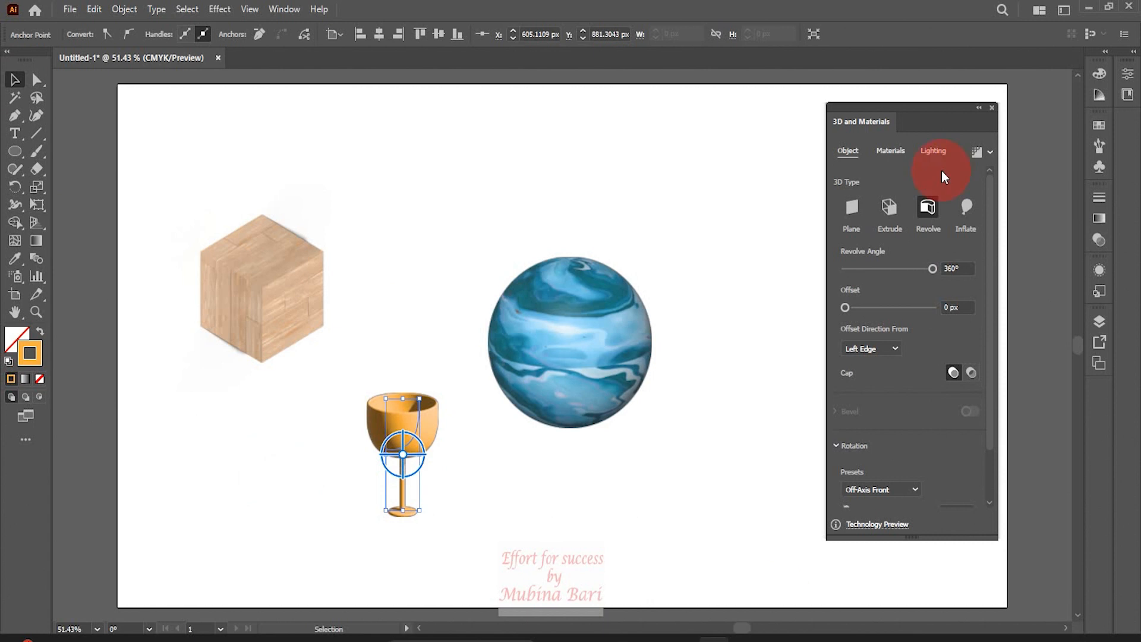
Apply the Gold Leaf Fold material to the goblet
{"action": "left_click", "coordinate": [890, 151]}
{"action": "left_click", "coordinate": [860, 256]}
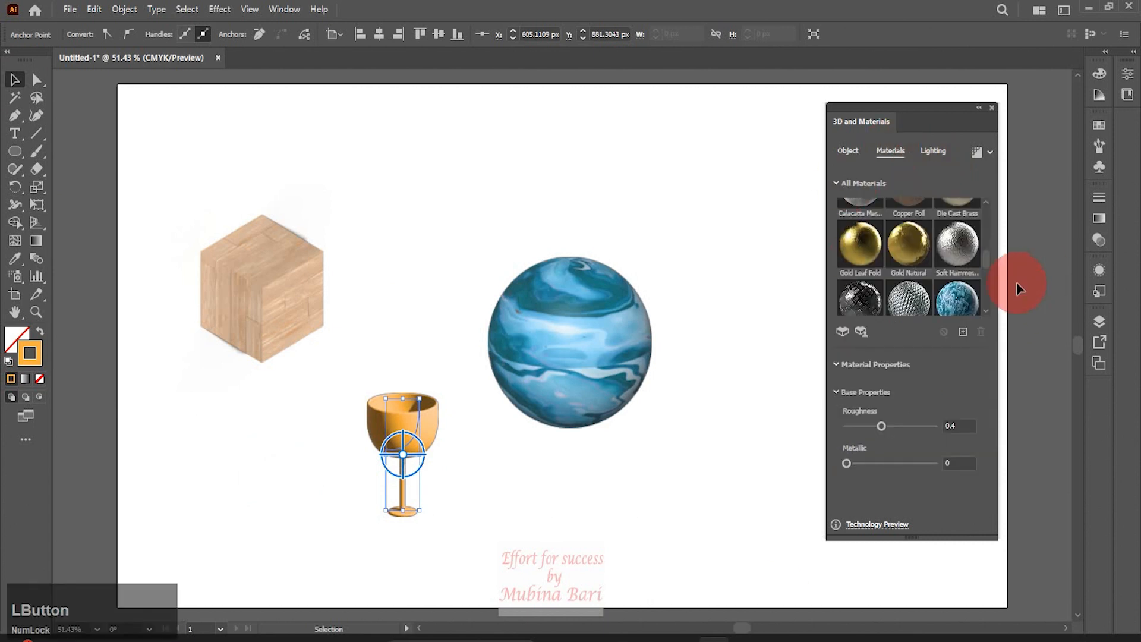
{"action": "left_click_drag", "start_coordinate": [985, 262], "coordinate": [985, 259]}
{"action": "left_click", "coordinate": [963, 226]}
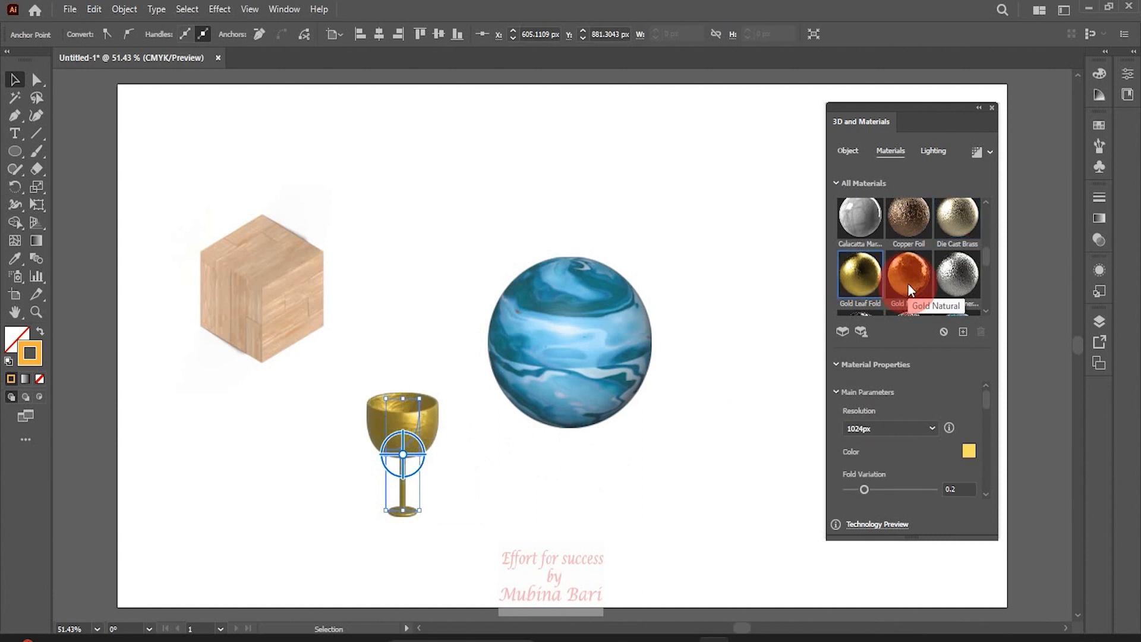
Adjust the gold material's roughness slider and scroll through the rest of its properties
{"action": "left_click", "coordinate": [857, 446]}
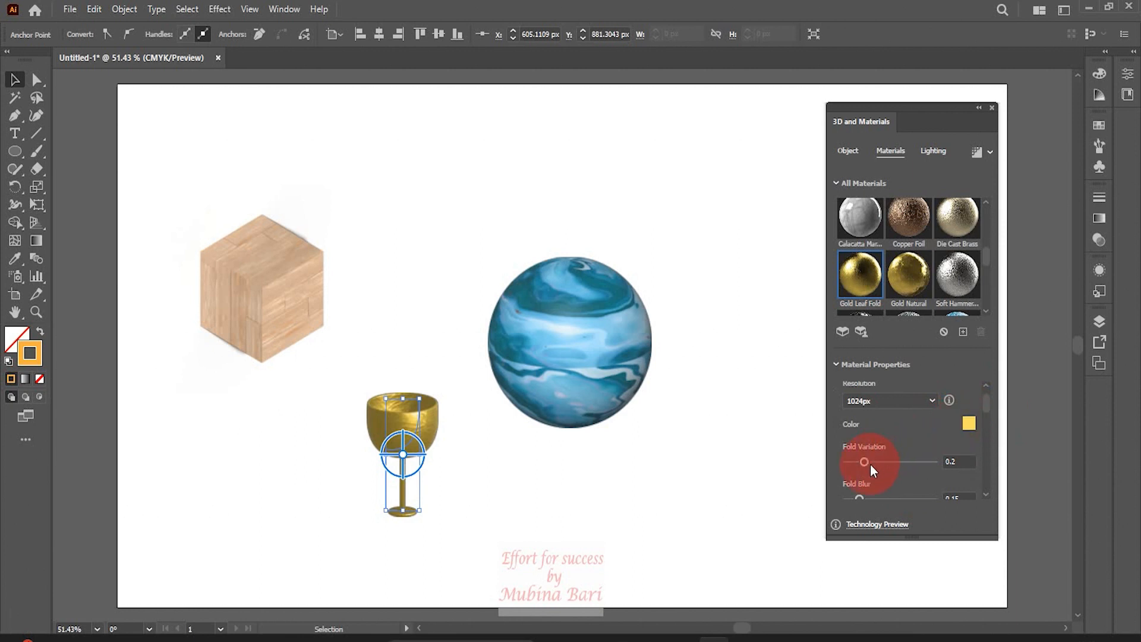
{"action": "left_click_drag", "start_coordinate": [988, 404], "coordinate": [992, 422]}
{"action": "left_click_drag", "start_coordinate": [882, 439], "coordinate": [891, 440]}
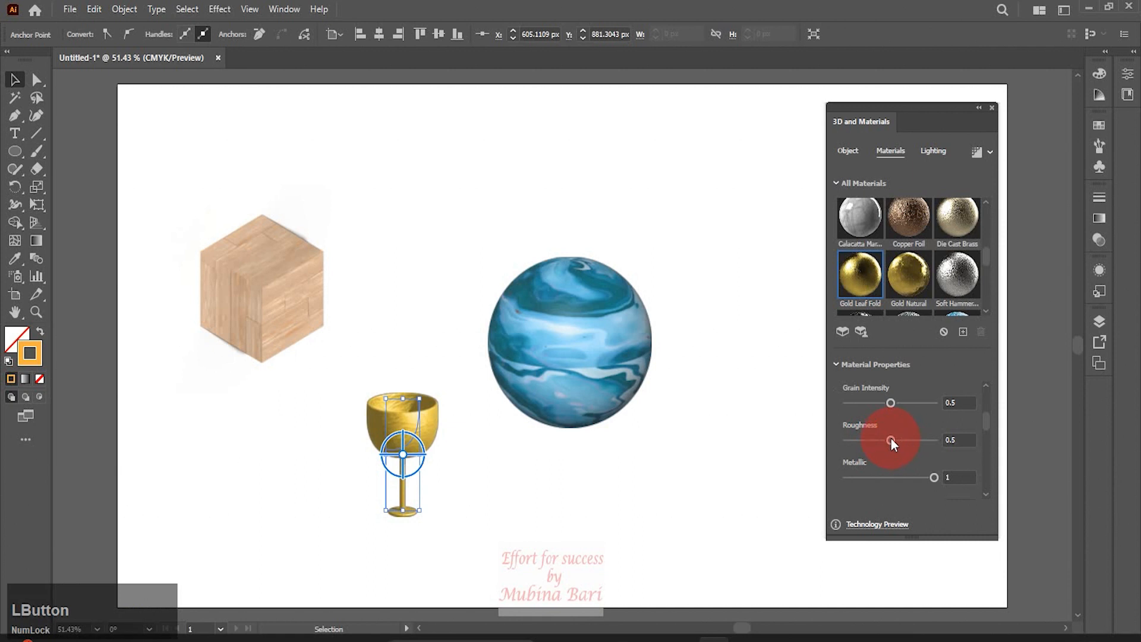
{"action": "left_click_drag", "start_coordinate": [985, 421], "coordinate": [983, 470]}
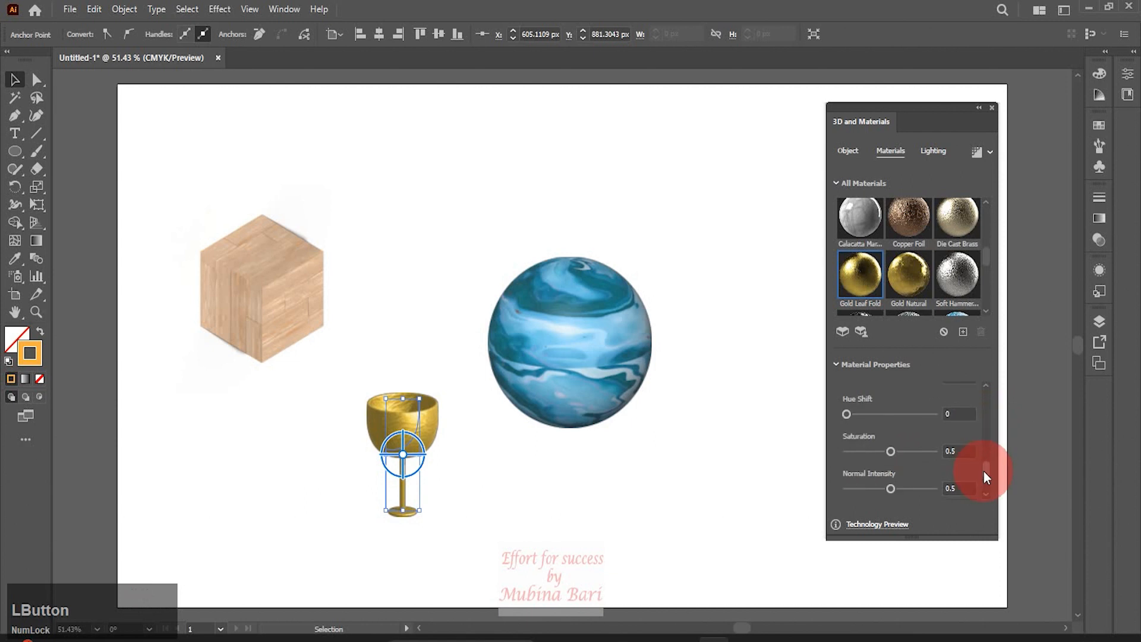
{"action": "left_click_drag", "start_coordinate": [983, 470], "coordinate": [983, 483]}
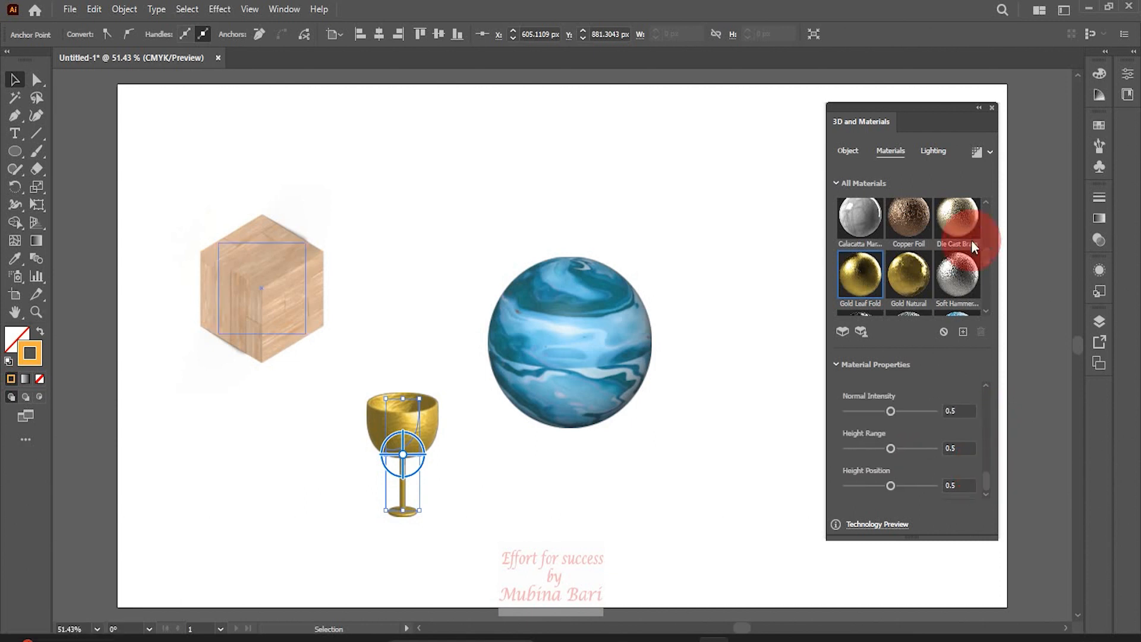
Render the goblet with ray tracing, deselect it and close the 3D and Materials panel
{"action": "left_click", "coordinate": [975, 152]}
{"action": "left_click", "coordinate": [333, 465]}
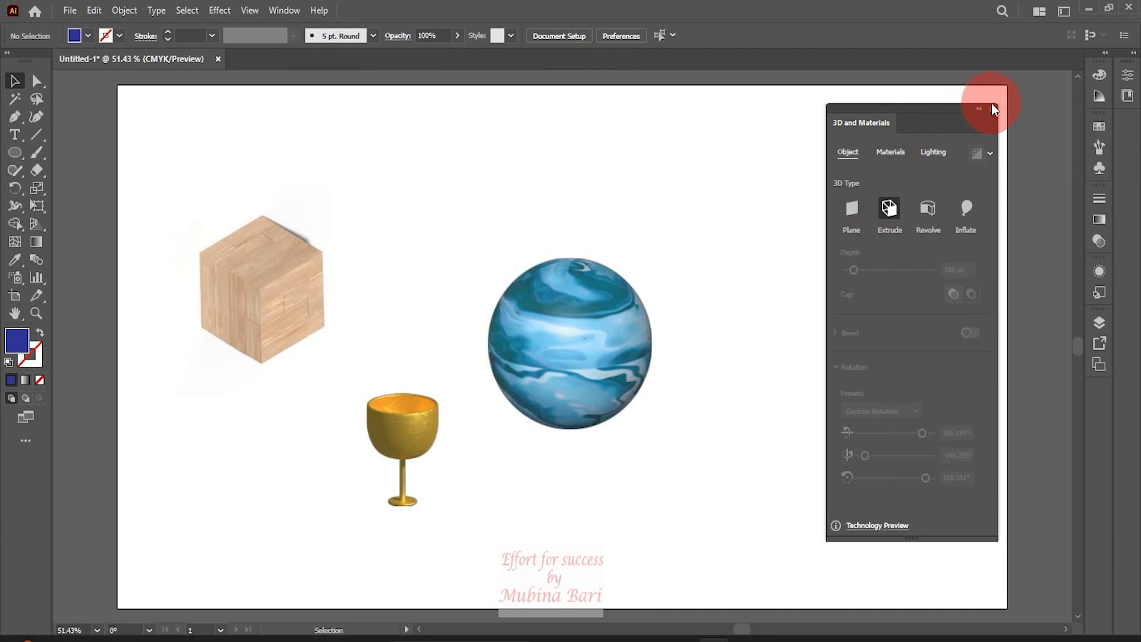
{"action": "left_click", "coordinate": [992, 109]}
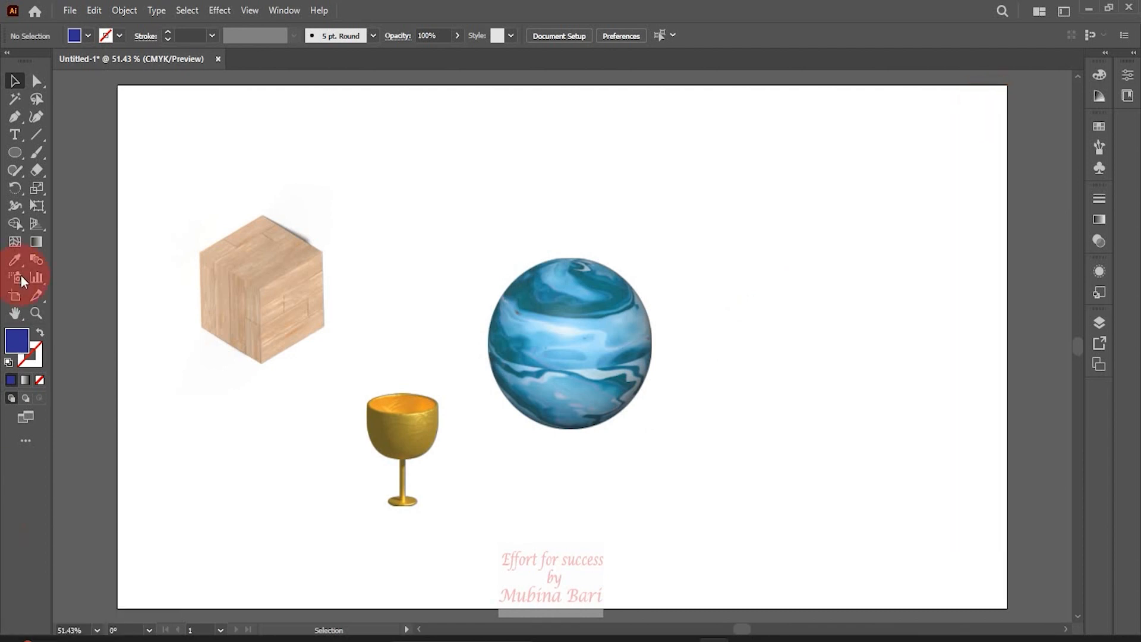
Draw a small circle about 74 px wide with the Ellipse tool near the lower left of the artboard
{"action": "left_click", "coordinate": [15, 155]}
{"action": "left_click_drag", "start_coordinate": [171, 481], "coordinate": [208, 516]}
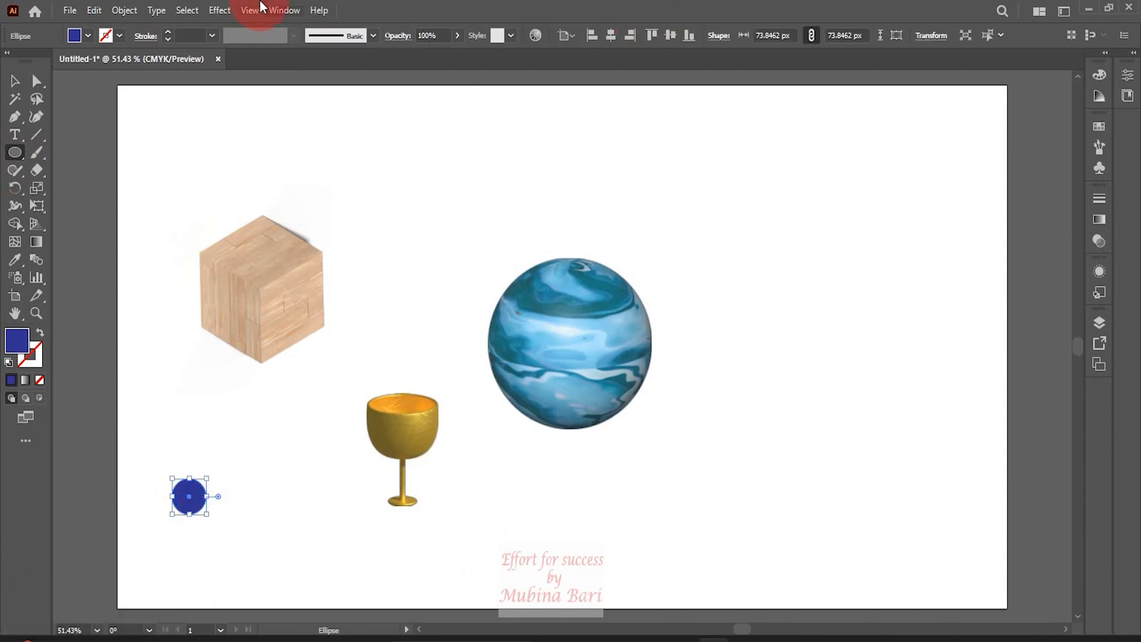
Reopen the 3D and Materials panel, revolve the circle and set the revolve offset to 146 px to form a torus
{"action": "left_click", "coordinate": [282, 12]}
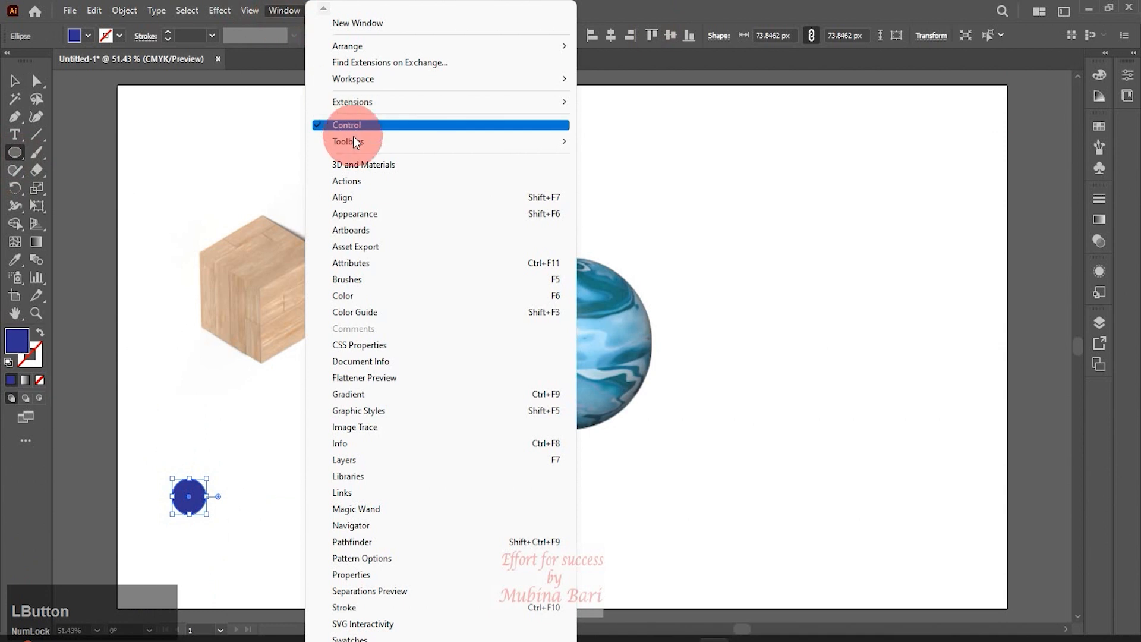
{"action": "left_click", "coordinate": [361, 166]}
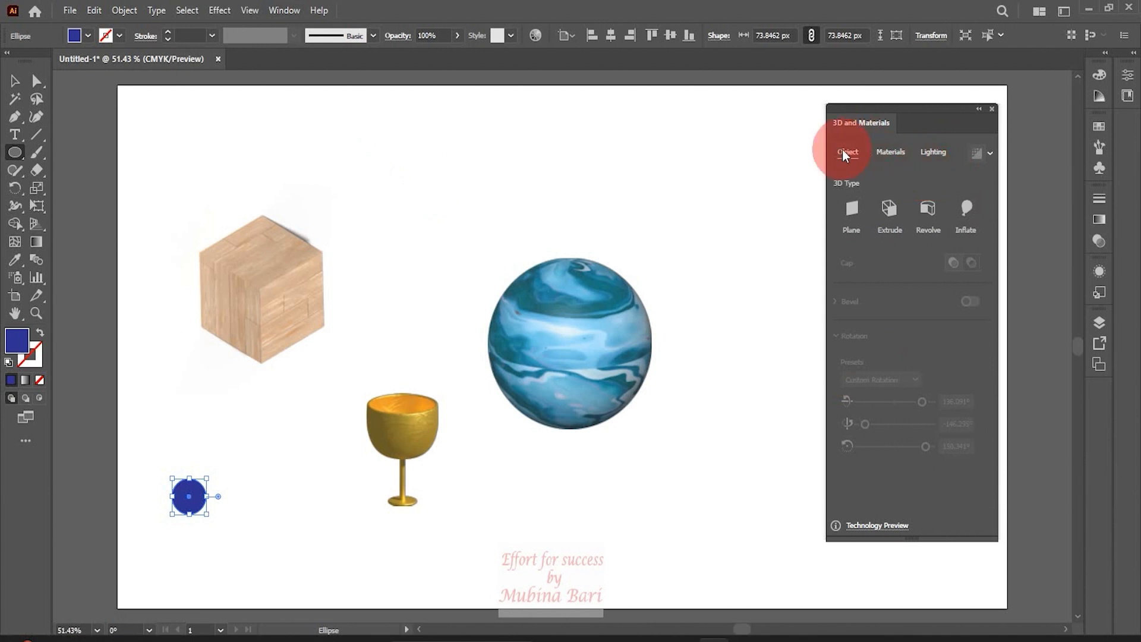
{"action": "left_click", "coordinate": [895, 153]}
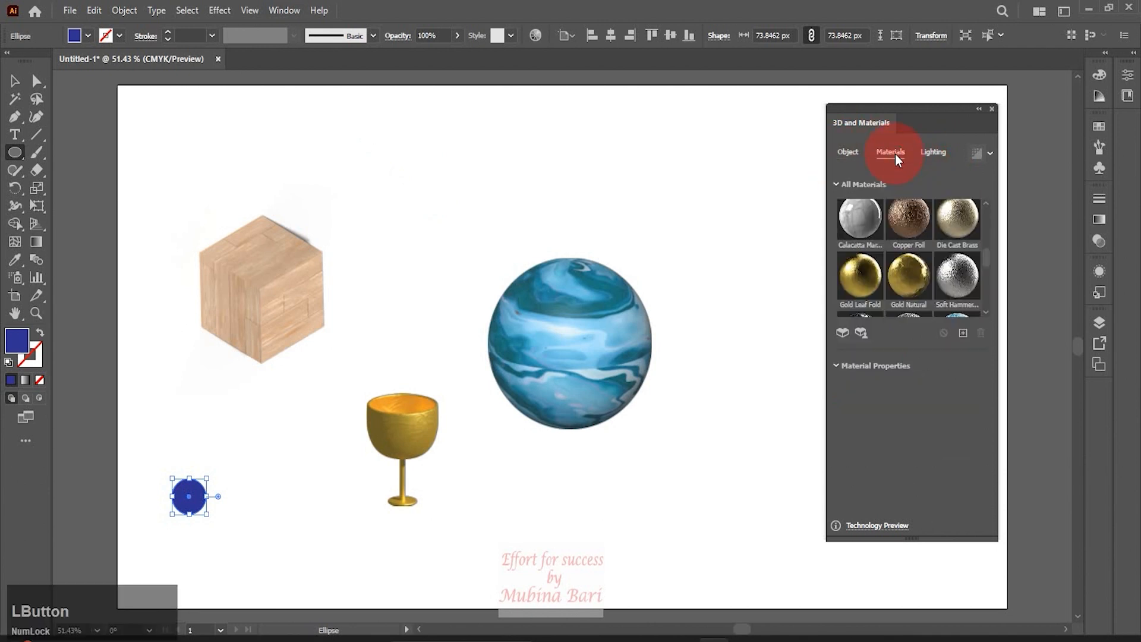
{"action": "left_click", "coordinate": [930, 157]}
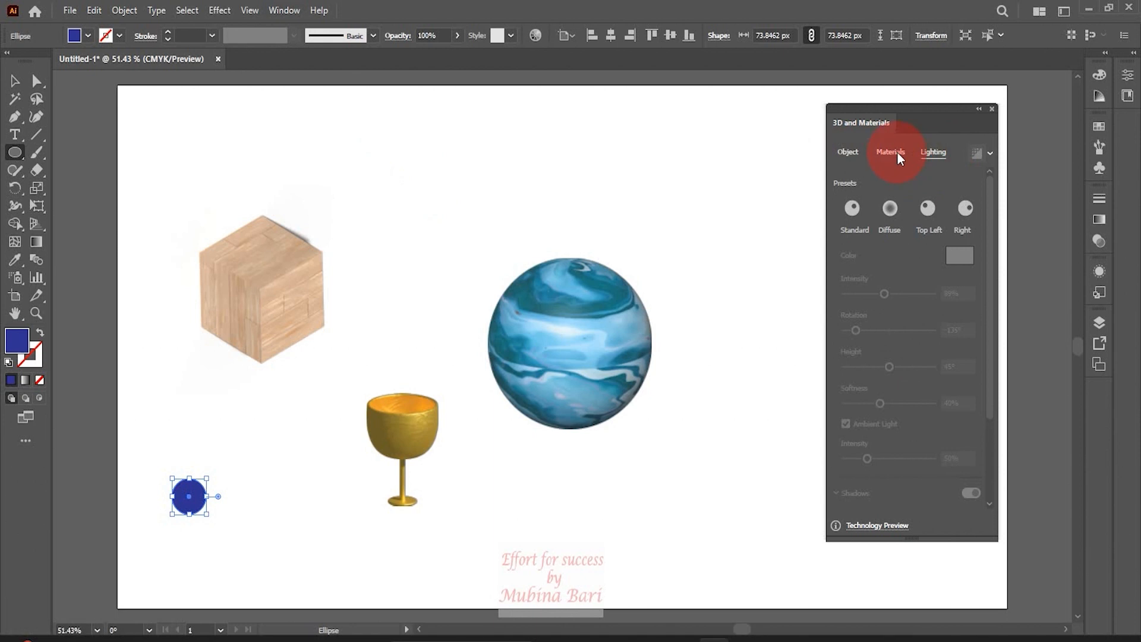
{"action": "left_click", "coordinate": [849, 154]}
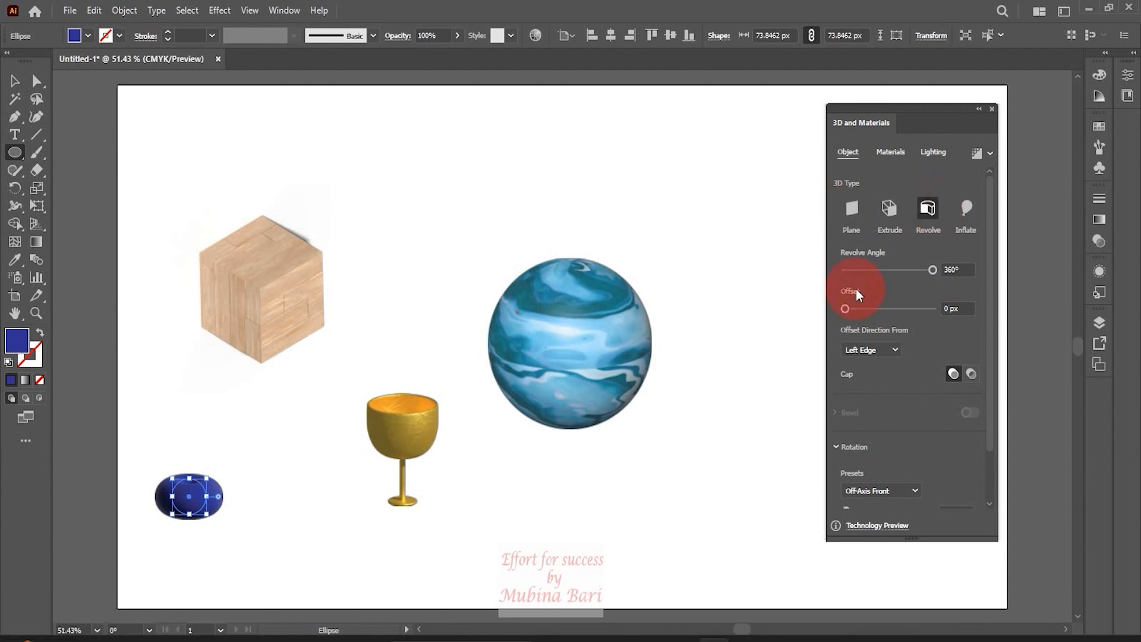
{"action": "left_click", "coordinate": [858, 309]}
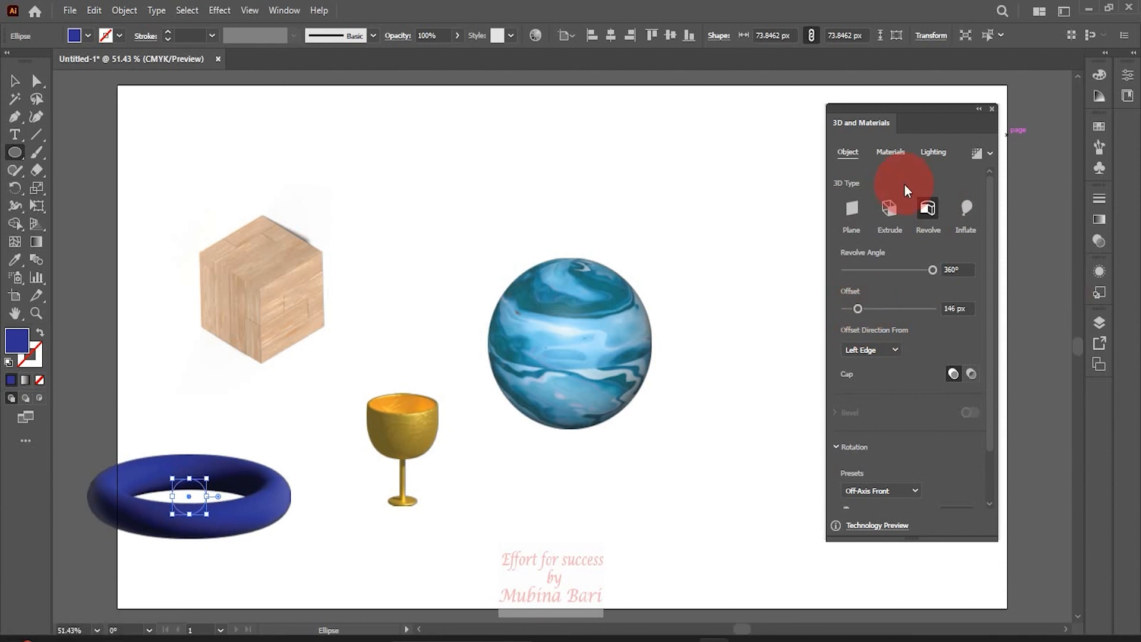
Try the Zinc Spade Pattern and Natural Crocodile Back materials on the torus
{"action": "left_click", "coordinate": [890, 151]}
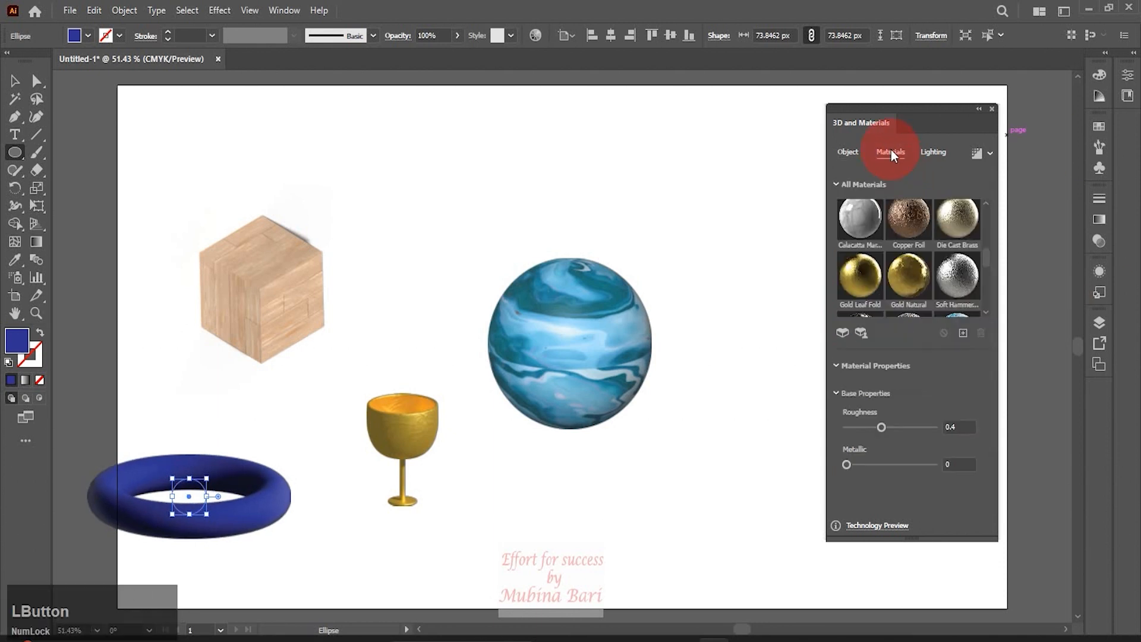
{"action": "left_click", "coordinate": [837, 335]}
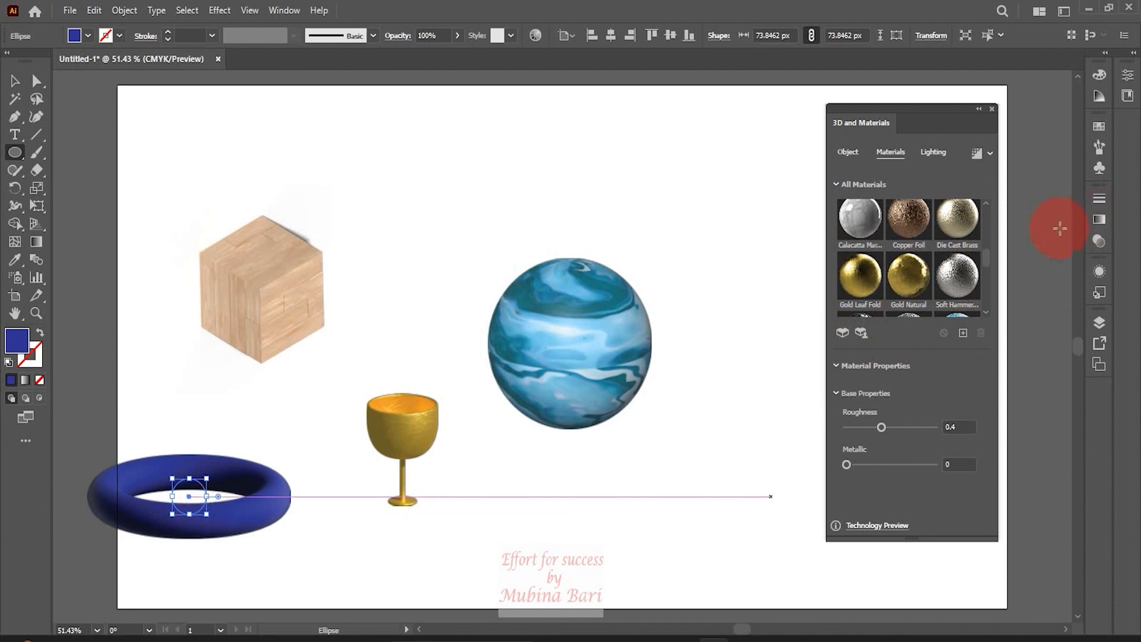
{"action": "left_click_drag", "start_coordinate": [986, 258], "coordinate": [984, 265]}
{"action": "left_click", "coordinate": [910, 272]}
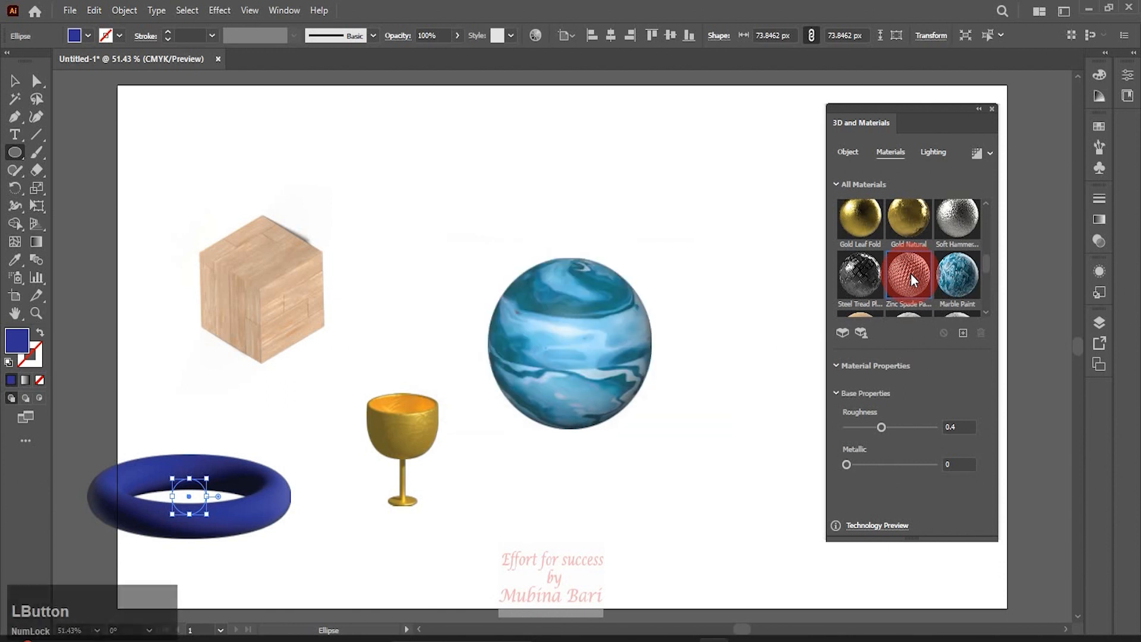
{"action": "left_click", "coordinate": [911, 273]}
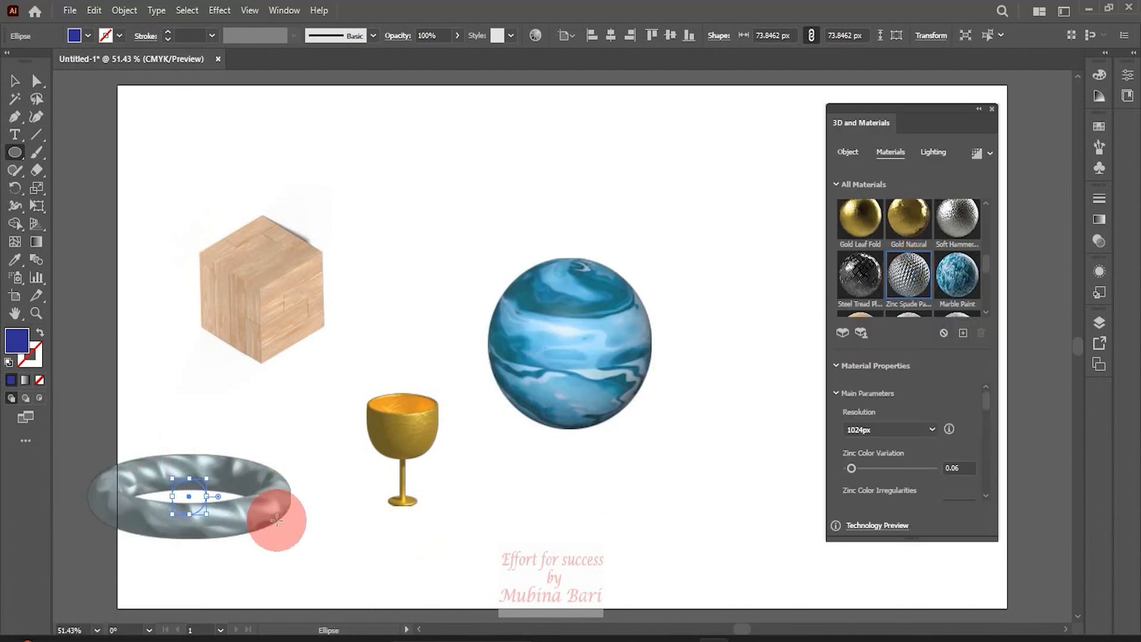
{"action": "left_click_drag", "start_coordinate": [988, 261], "coordinate": [989, 246]}
{"action": "left_click", "coordinate": [906, 268]}
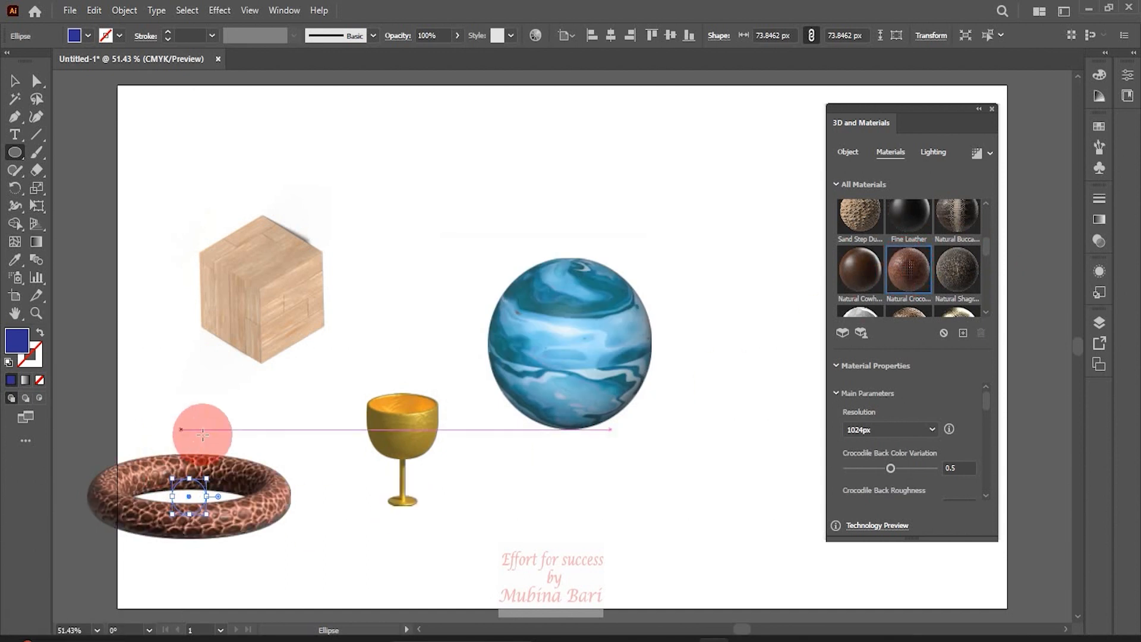
Apply the Gingham Print material to the torus and set its Color 02 to green 0DBF84
{"action": "scroll", "coordinate": [909, 255], "scroll_direction": "up", "scroll_amount": 2}
{"action": "left_click", "coordinate": [852, 246]}
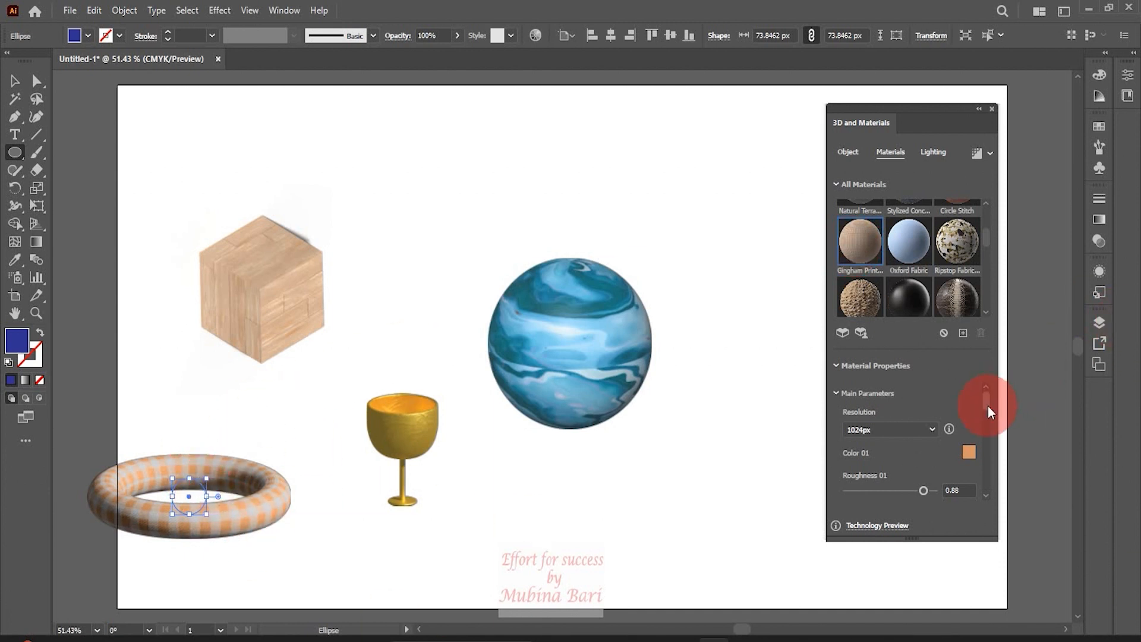
{"action": "left_click_drag", "start_coordinate": [987, 403], "coordinate": [985, 412]}
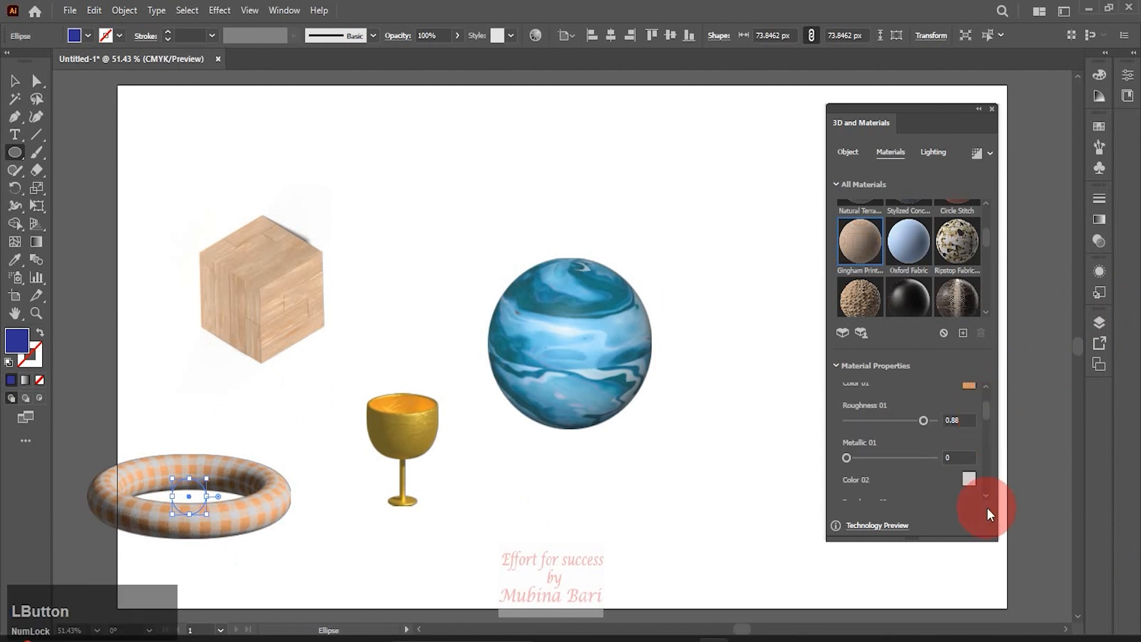
{"action": "left_click", "coordinate": [971, 481]}
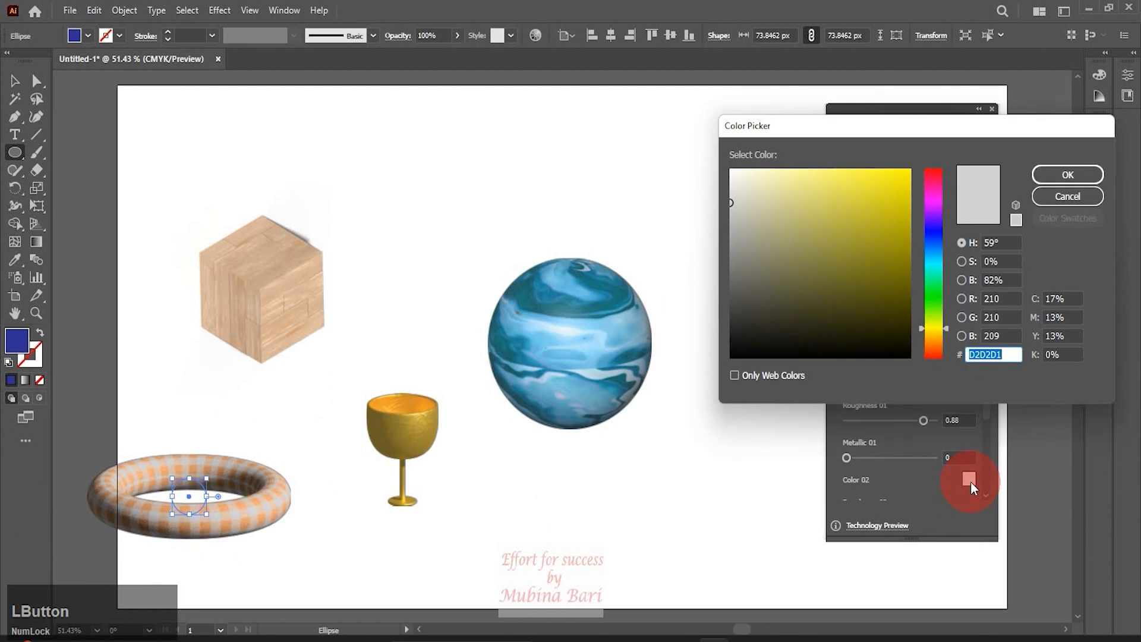
{"action": "left_click", "coordinate": [937, 234]}
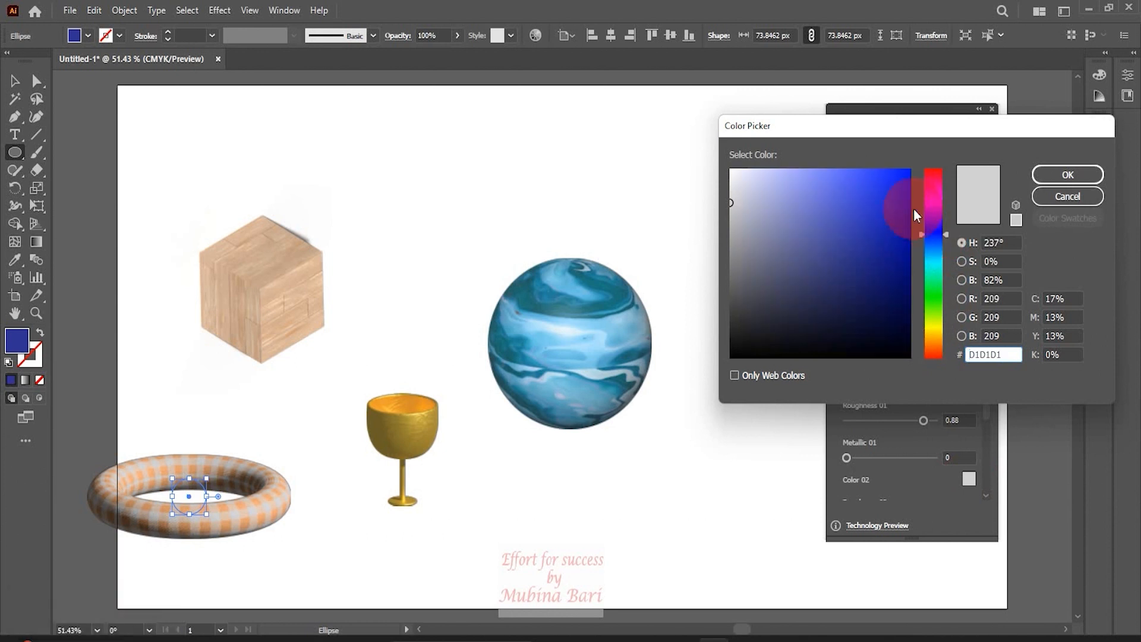
{"action": "left_click", "coordinate": [930, 274]}
{"action": "left_click", "coordinate": [899, 216]}
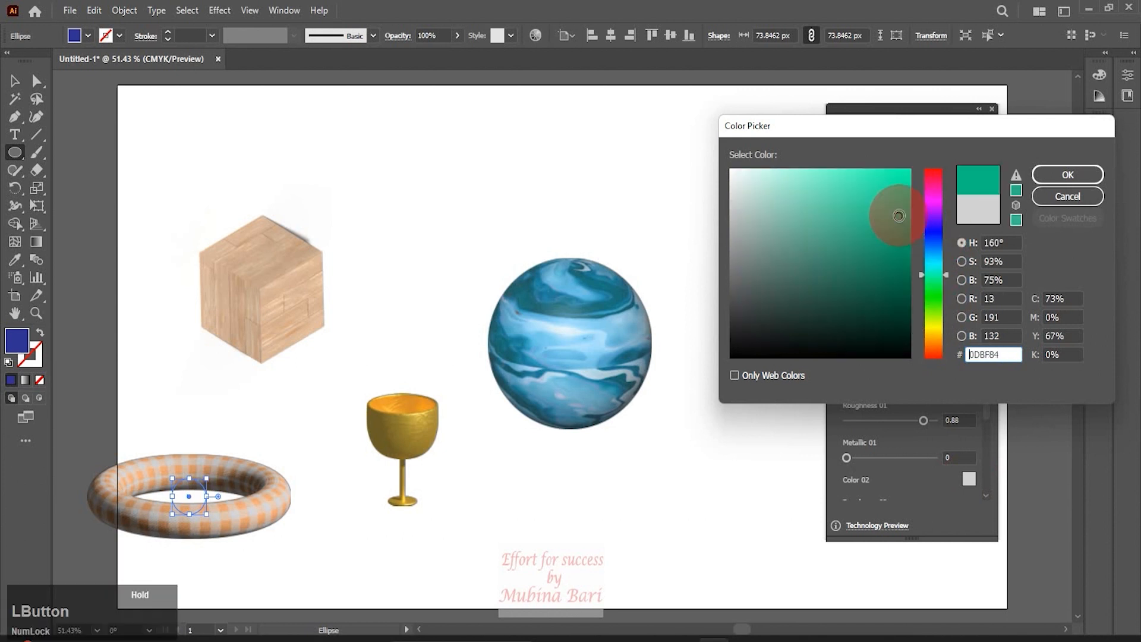
{"action": "left_click", "coordinate": [1052, 175]}
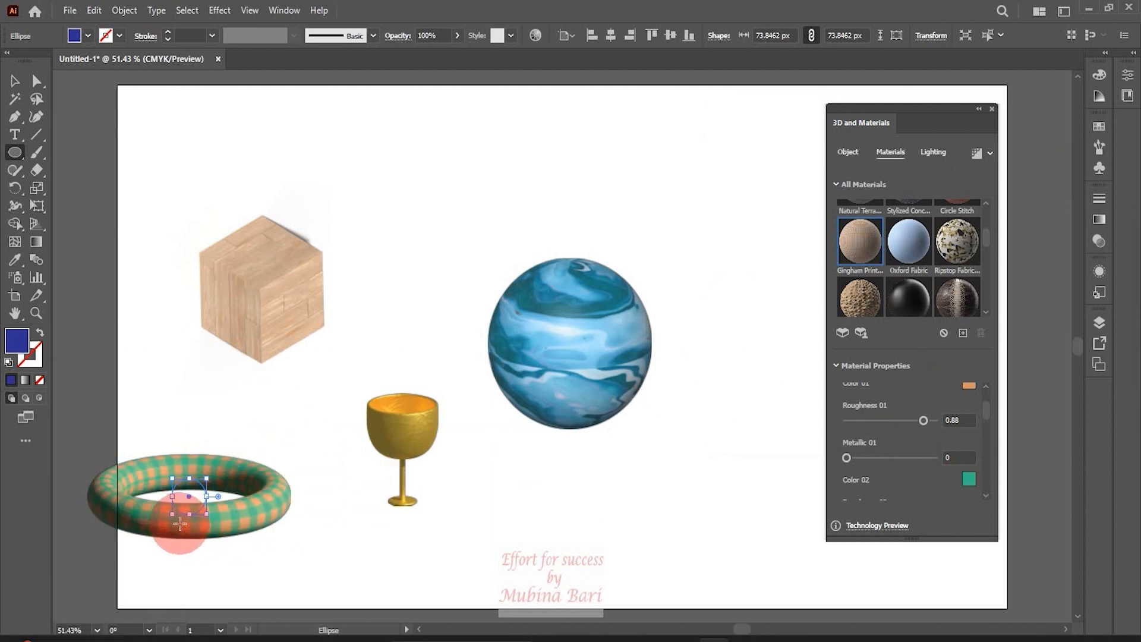
Set the gingham material's Color 01 to dark orange BF5C19
{"action": "left_click", "coordinate": [970, 387]}
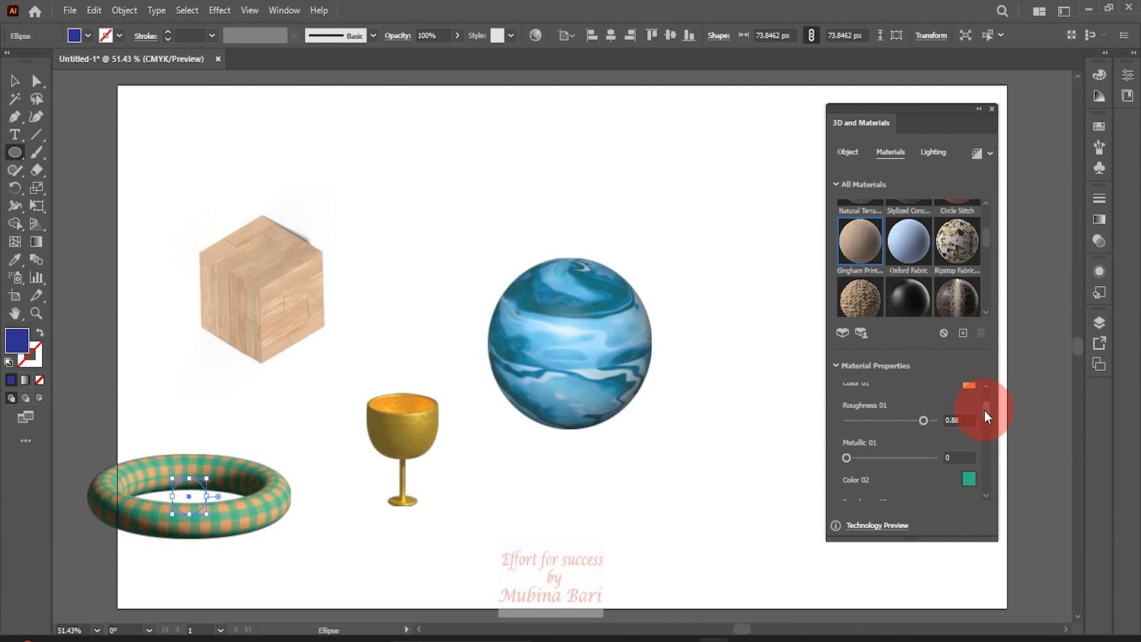
{"action": "left_click_drag", "start_coordinate": [984, 409], "coordinate": [985, 401]}
{"action": "left_click", "coordinate": [970, 441]}
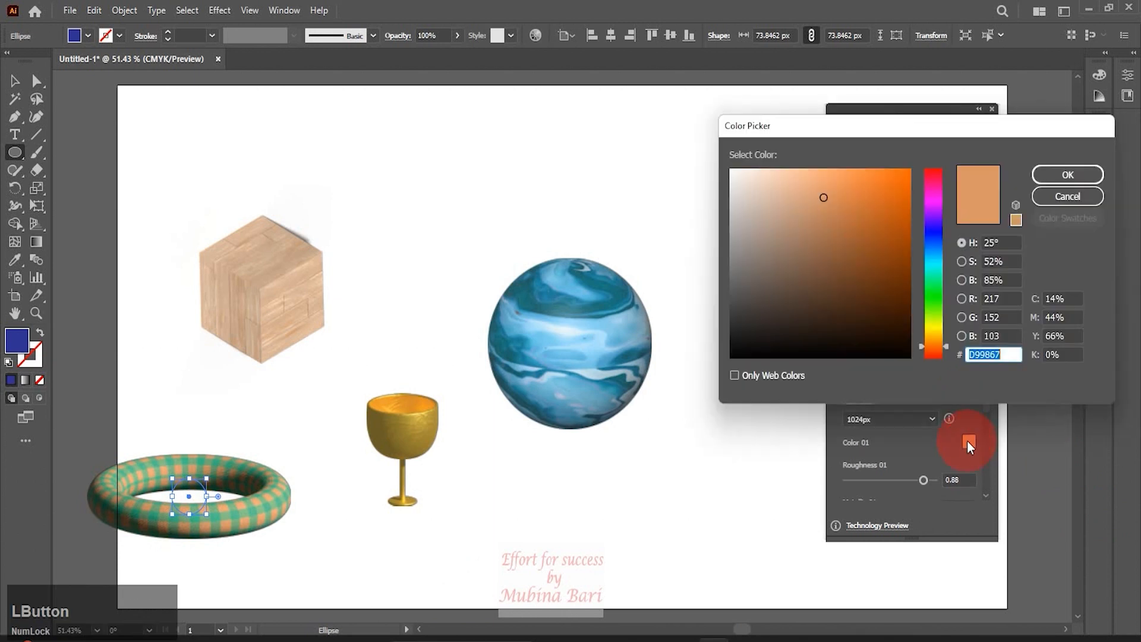
{"action": "left_click_drag", "start_coordinate": [904, 265], "coordinate": [889, 215]}
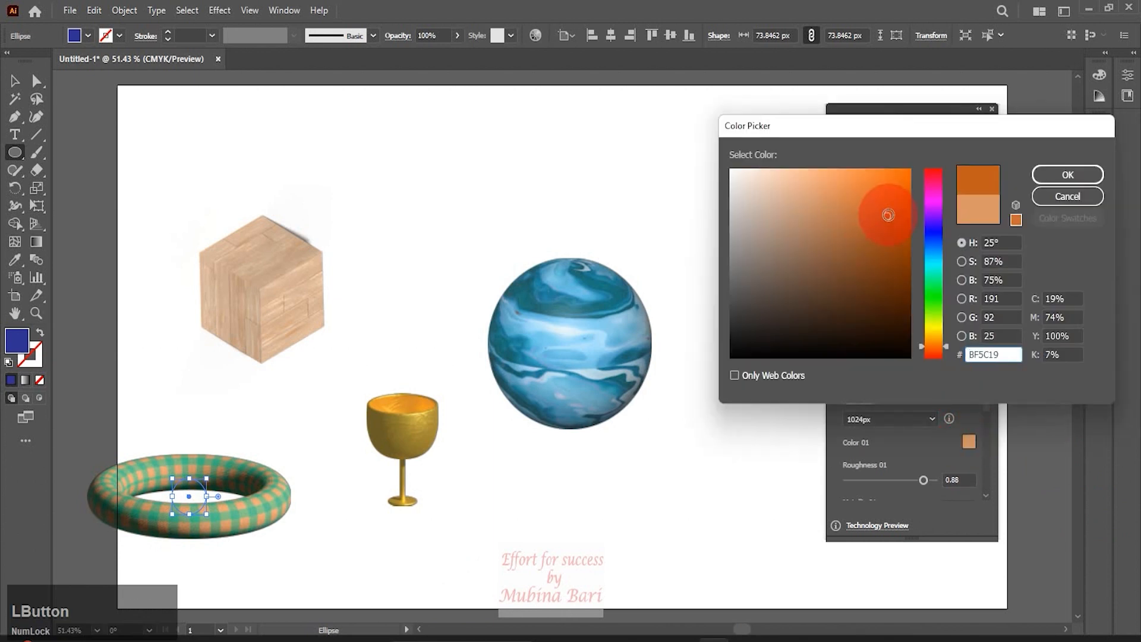
{"action": "left_click", "coordinate": [964, 202]}
{"action": "left_click", "coordinate": [1047, 177]}
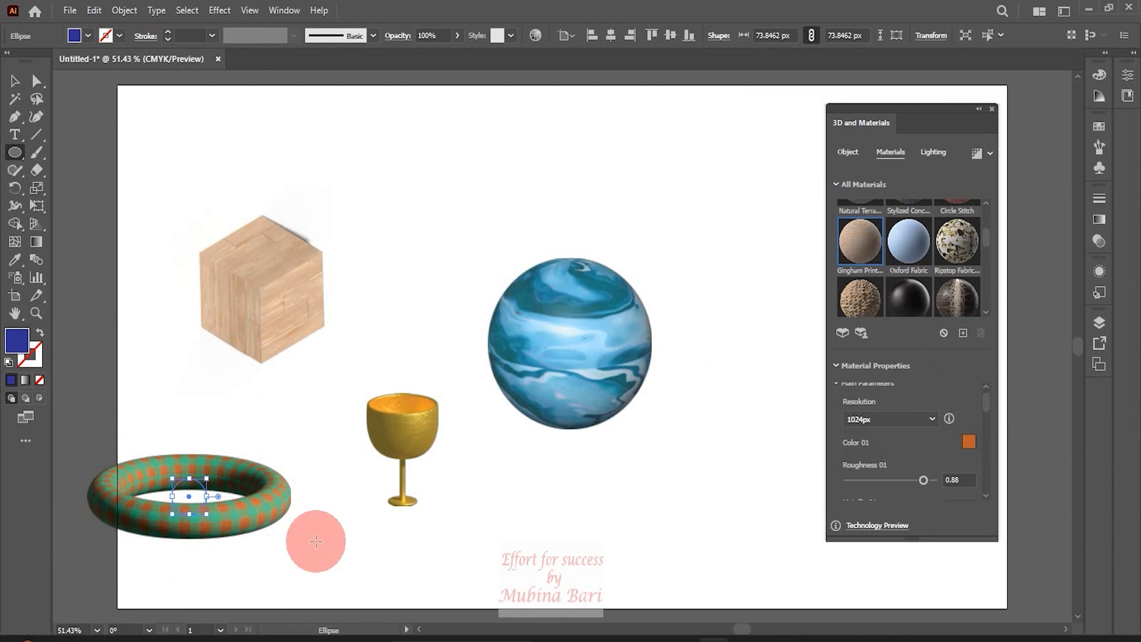
Render the torus with ray tracing and close the 3D and Materials panel
{"action": "left_click", "coordinate": [978, 152]}
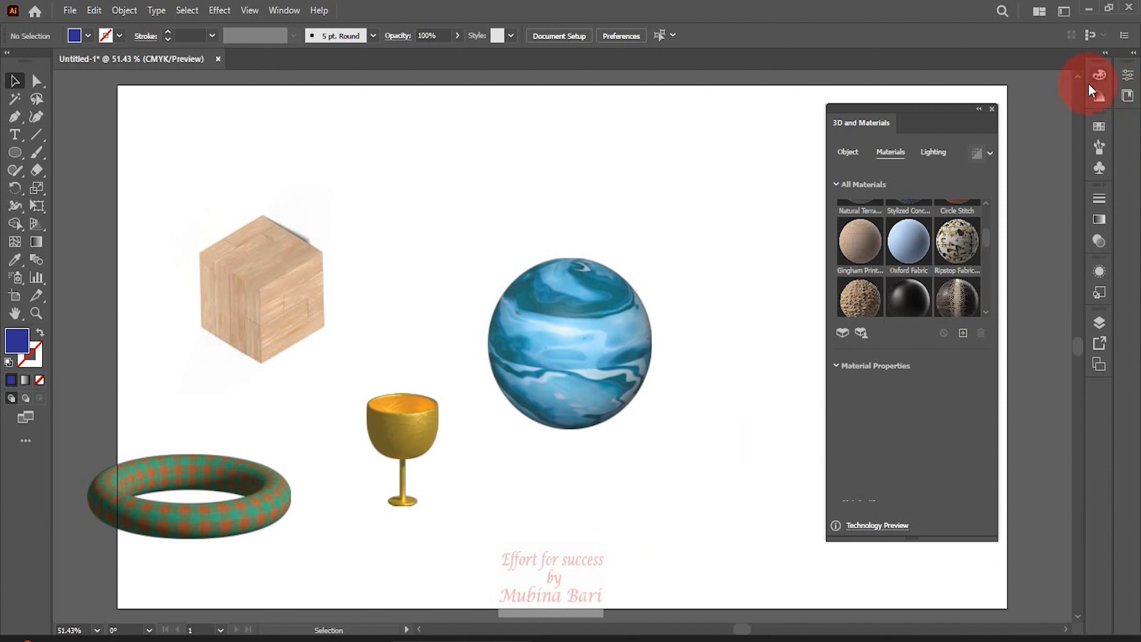
{"action": "left_click", "coordinate": [990, 109]}
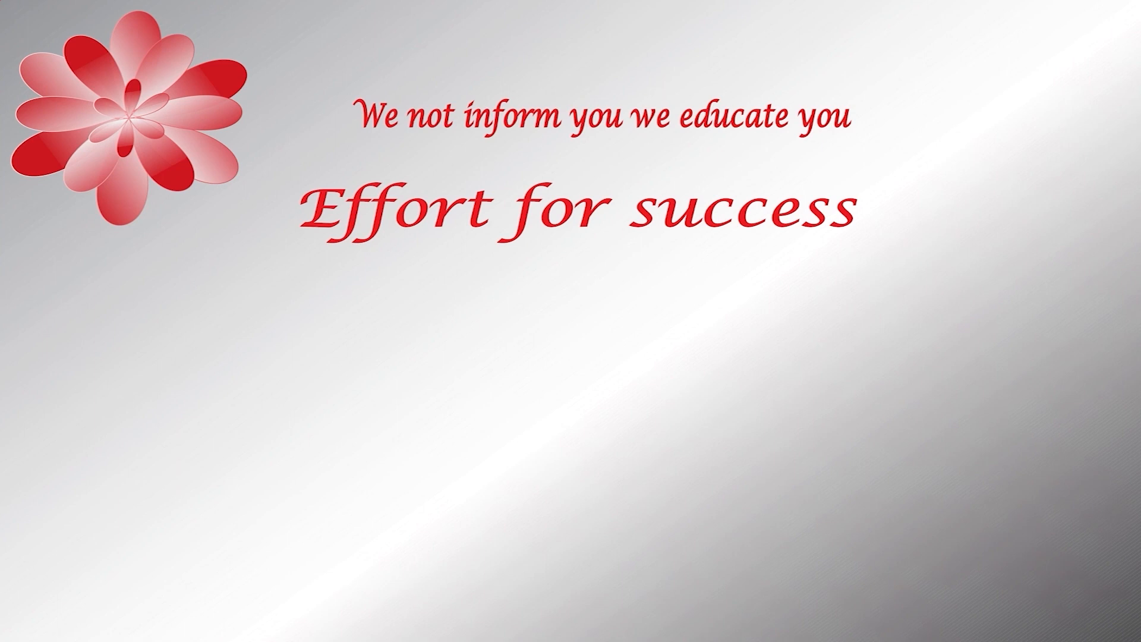